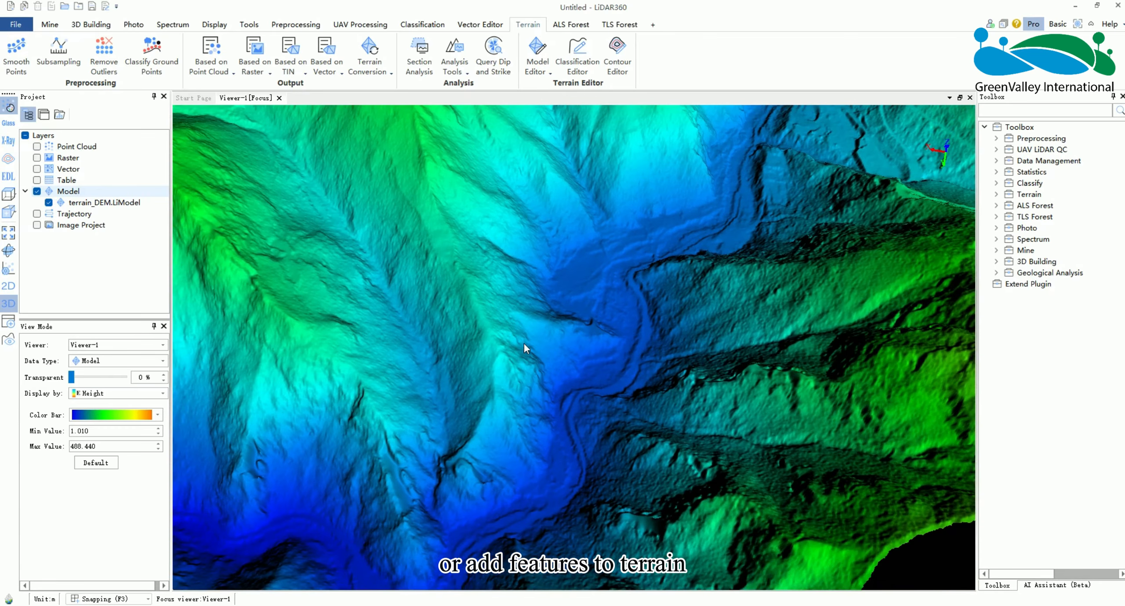
pyautogui.scroll(-4, 712, 336)
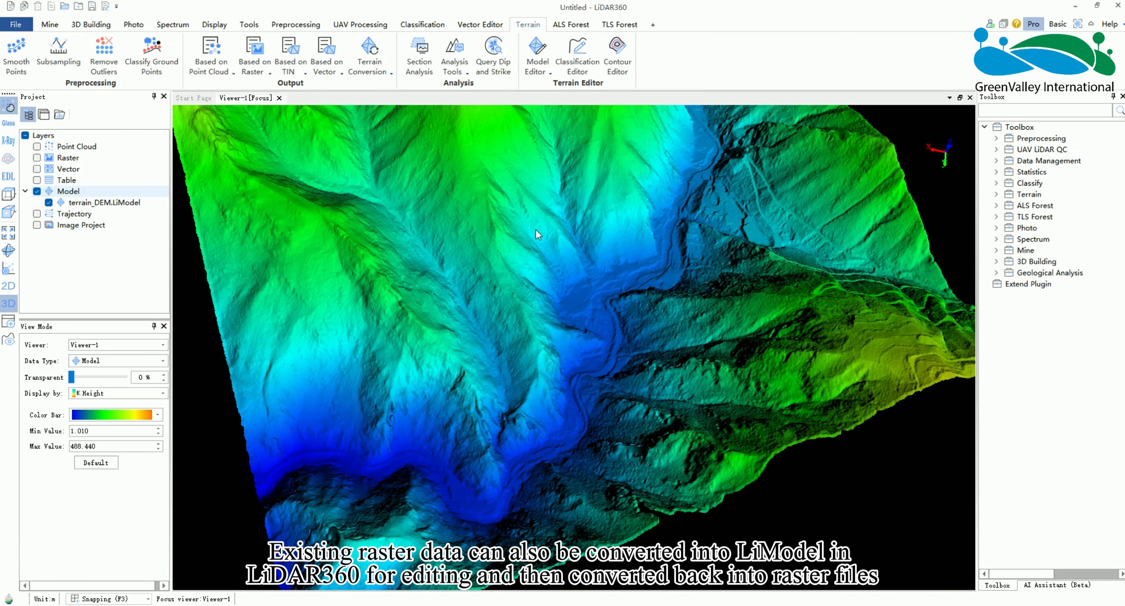
pyautogui.click(389, 71)
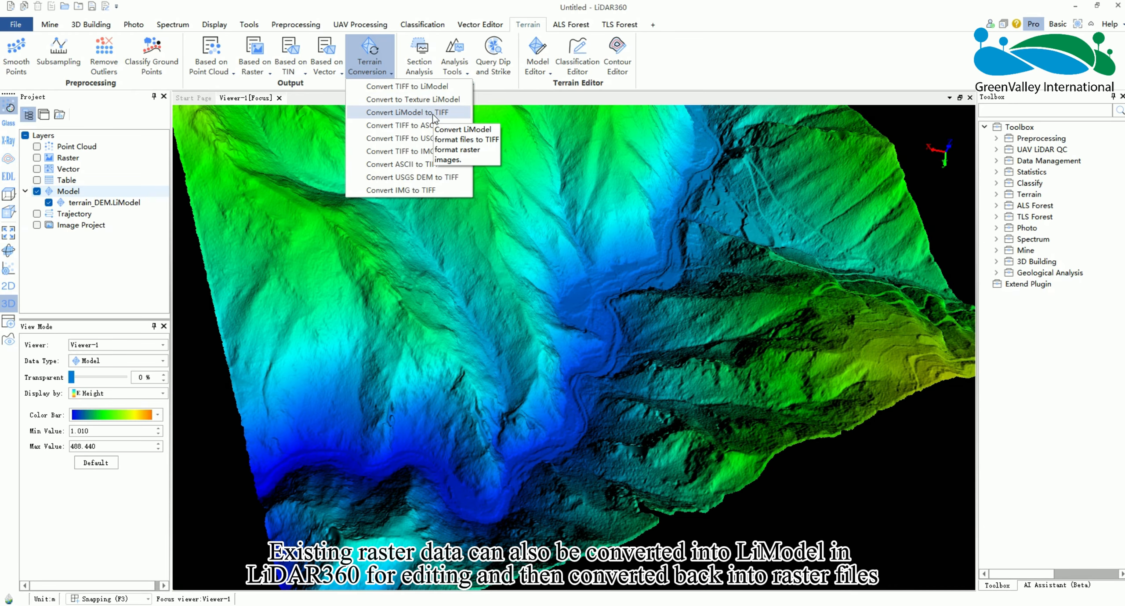
pyautogui.click(674, 211)
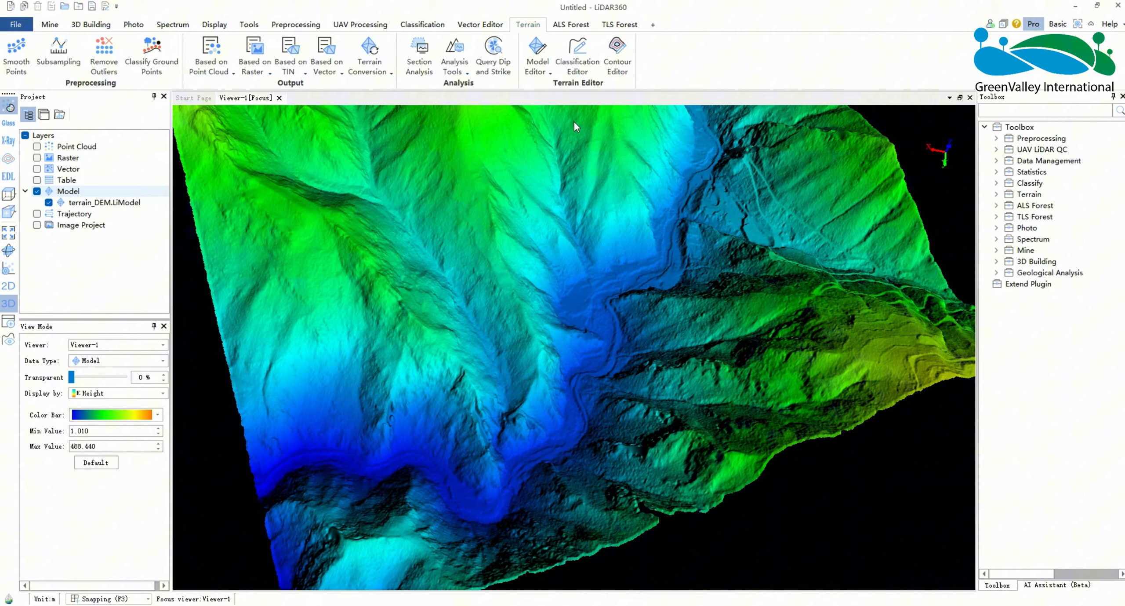
# Step: Open the LiModel Editor and start an edit session on terrain_DEM.LiModel
pyautogui.click(543, 74)
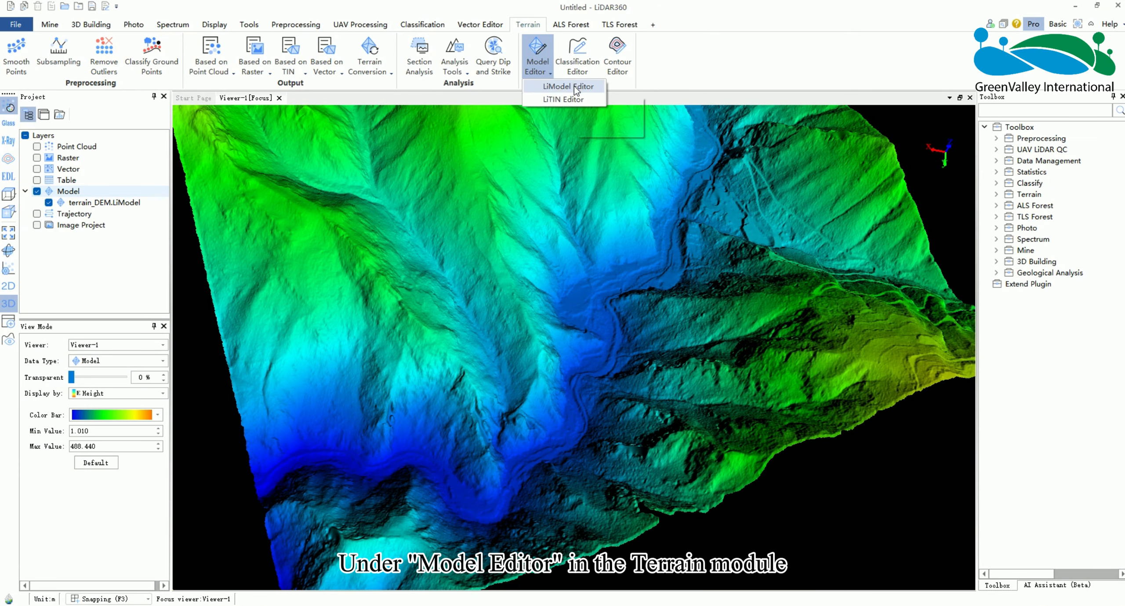
pyautogui.click(574, 86)
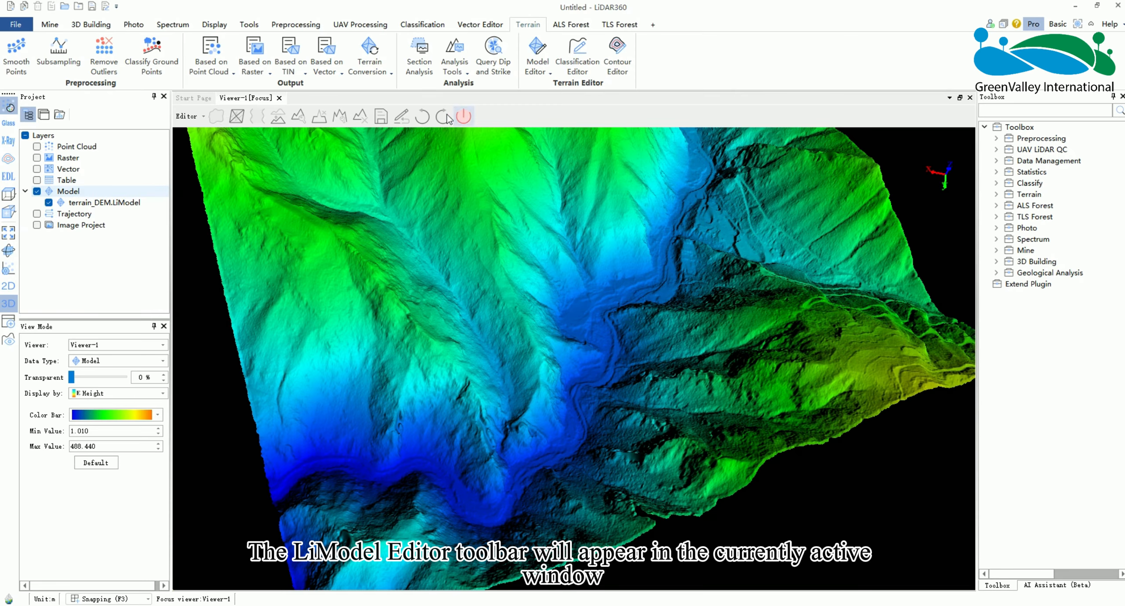
pyautogui.click(189, 116)
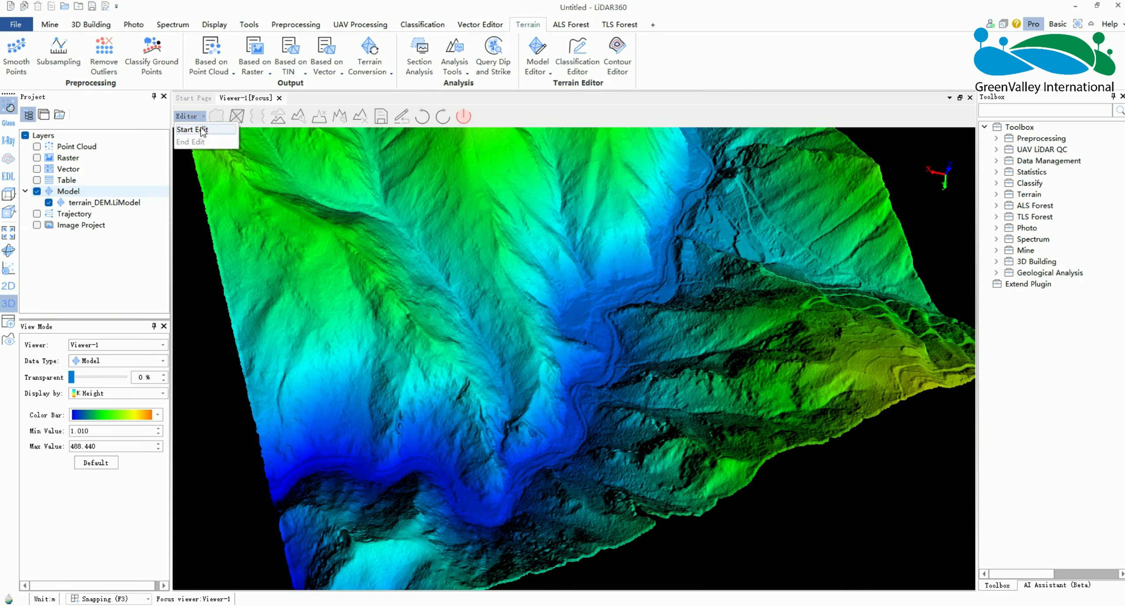
pyautogui.click(202, 130)
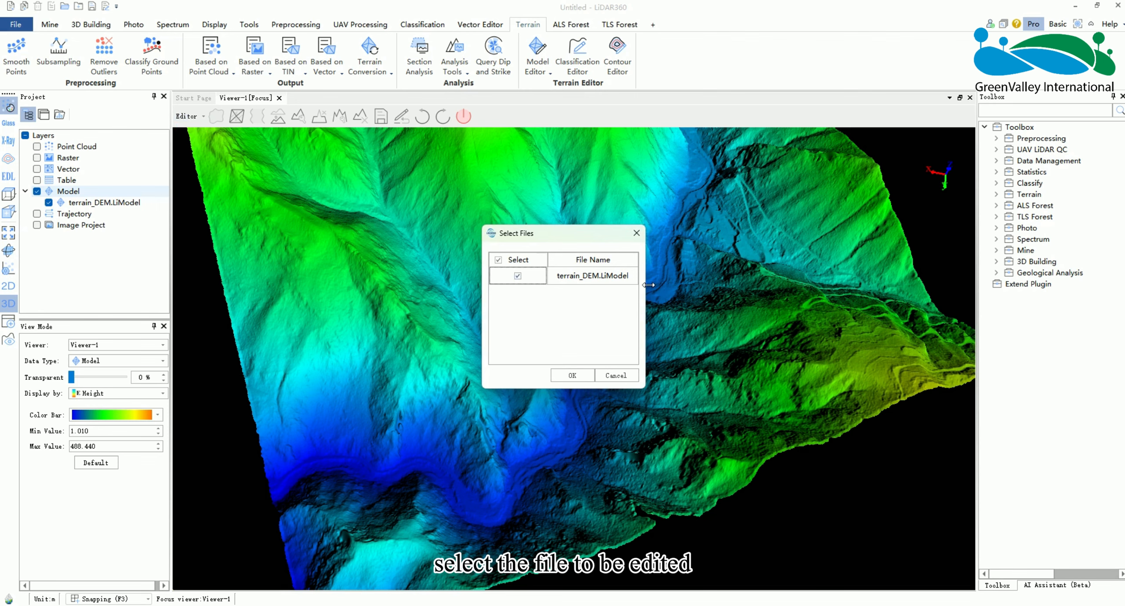
pyautogui.moveTo(649, 284); pyautogui.dragTo(763, 285)
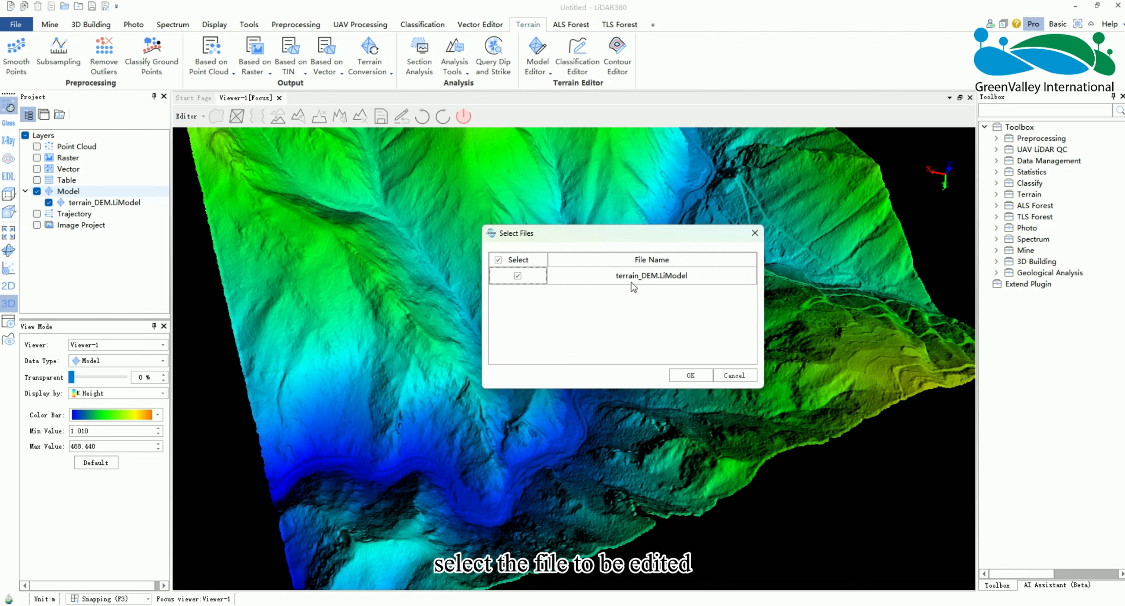
pyautogui.click(691, 375)
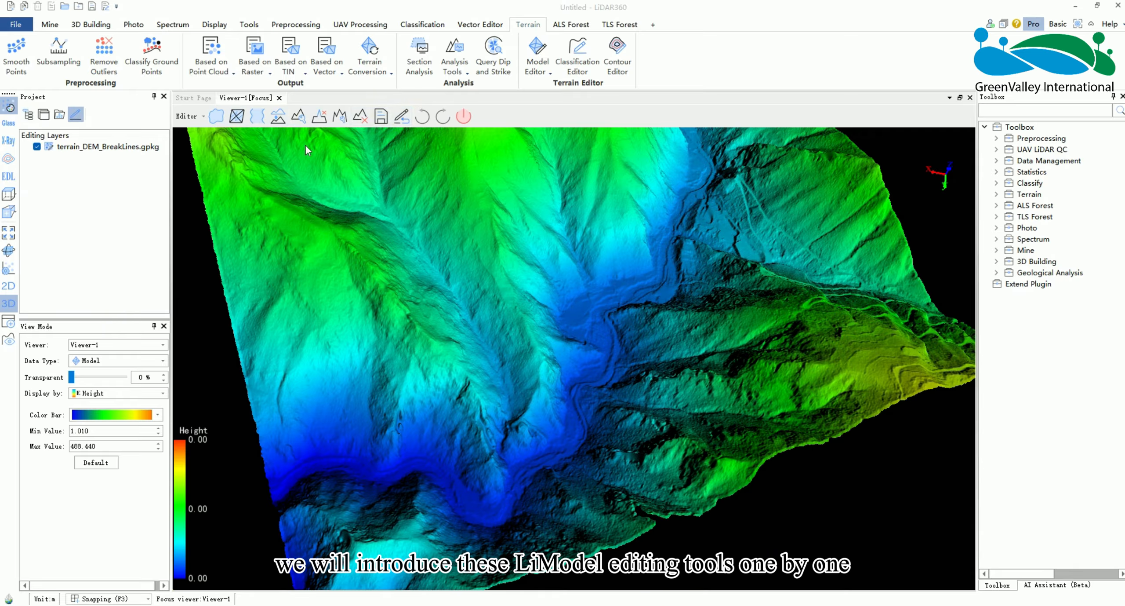
# Step: Start the Breakline of Flat Area tool and move its dialog clear of the river valley
pyautogui.click(219, 121)
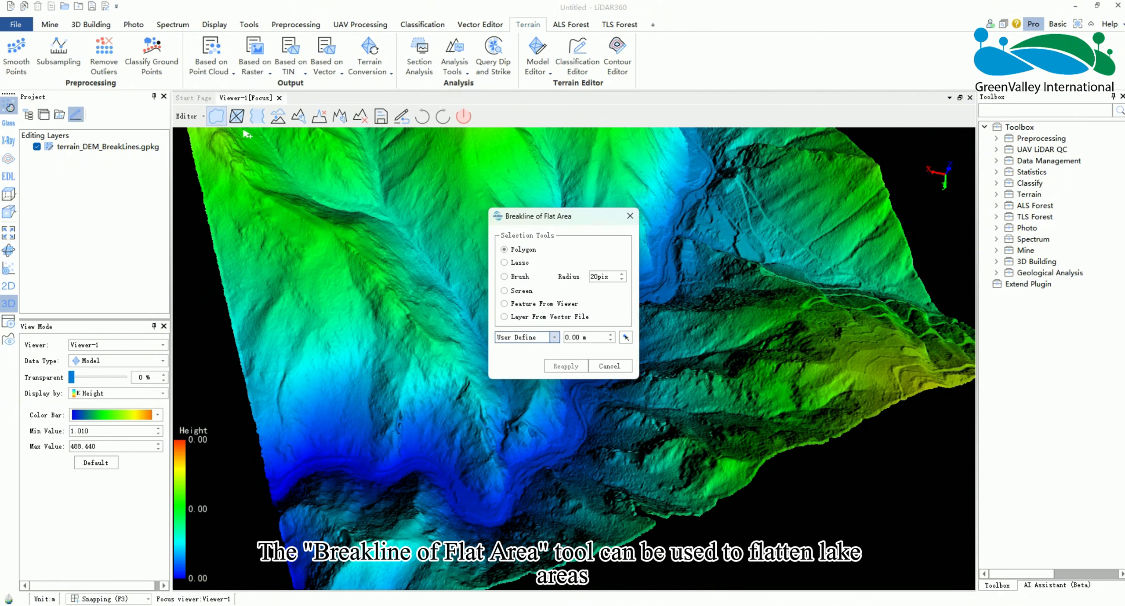
pyautogui.moveTo(583, 219); pyautogui.dragTo(905, 169)
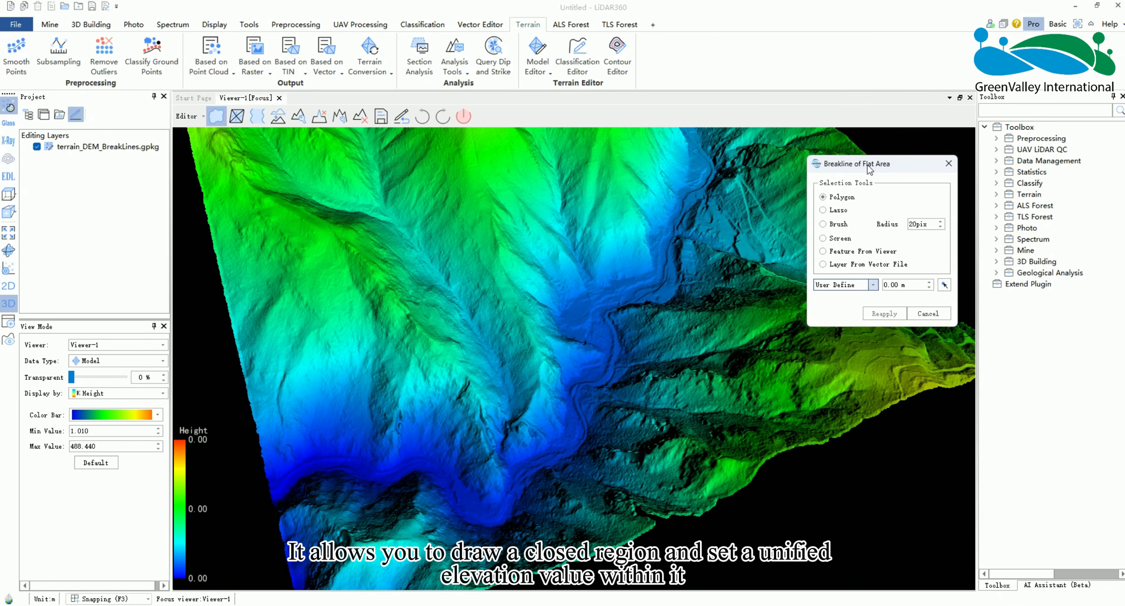
pyautogui.moveTo(810, 164); pyautogui.dragTo(768, 131)
pyautogui.scroll(5, 571, 344)
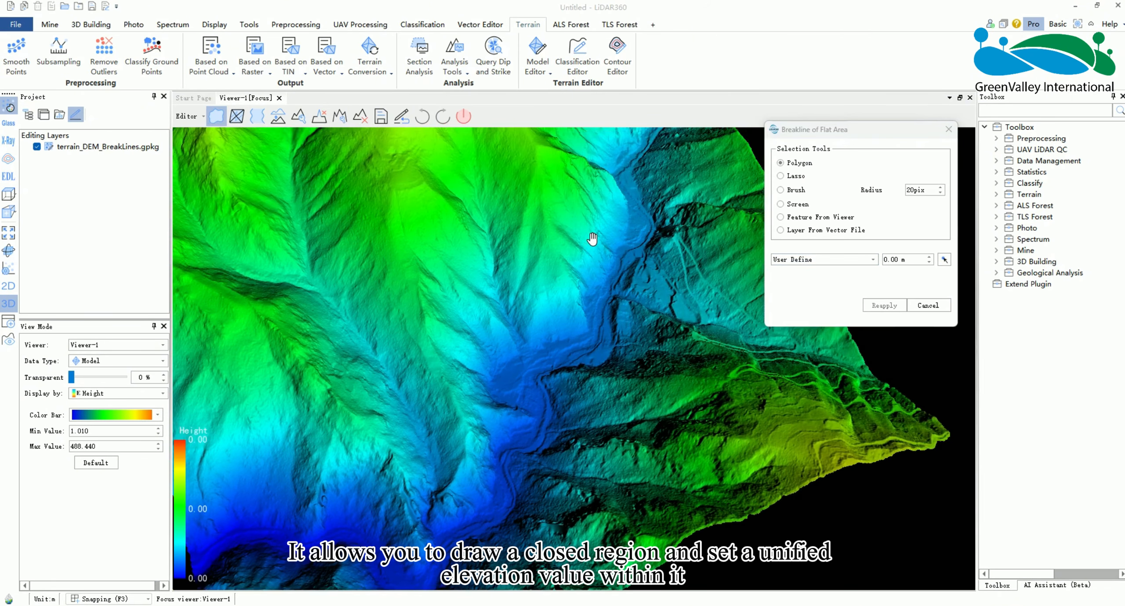
pyautogui.scroll(6, 571, 344)
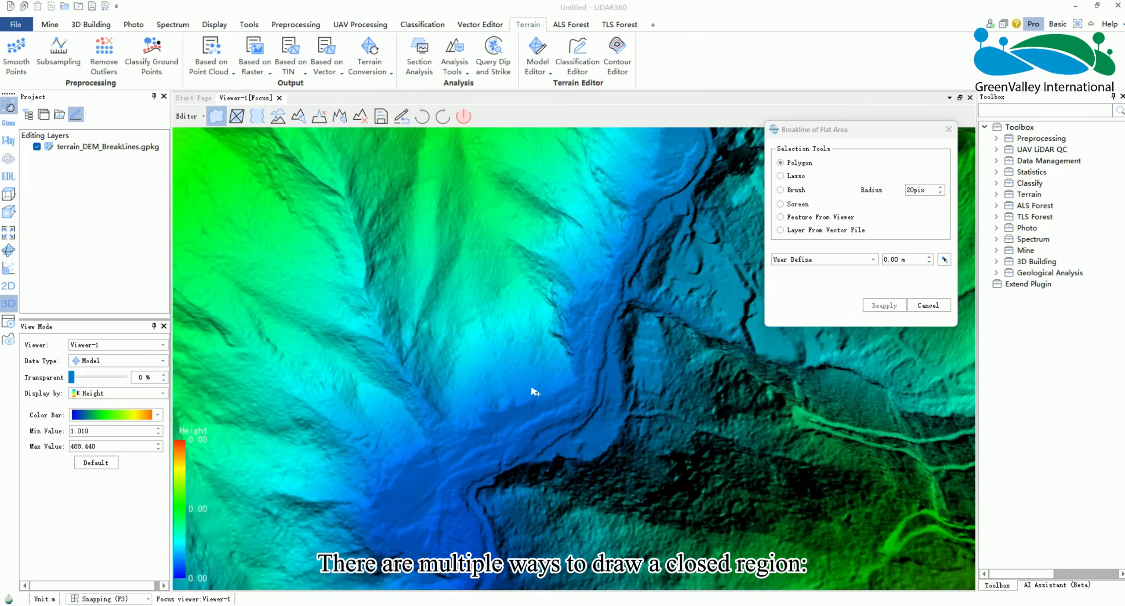
pyautogui.scroll(3, 558, 342)
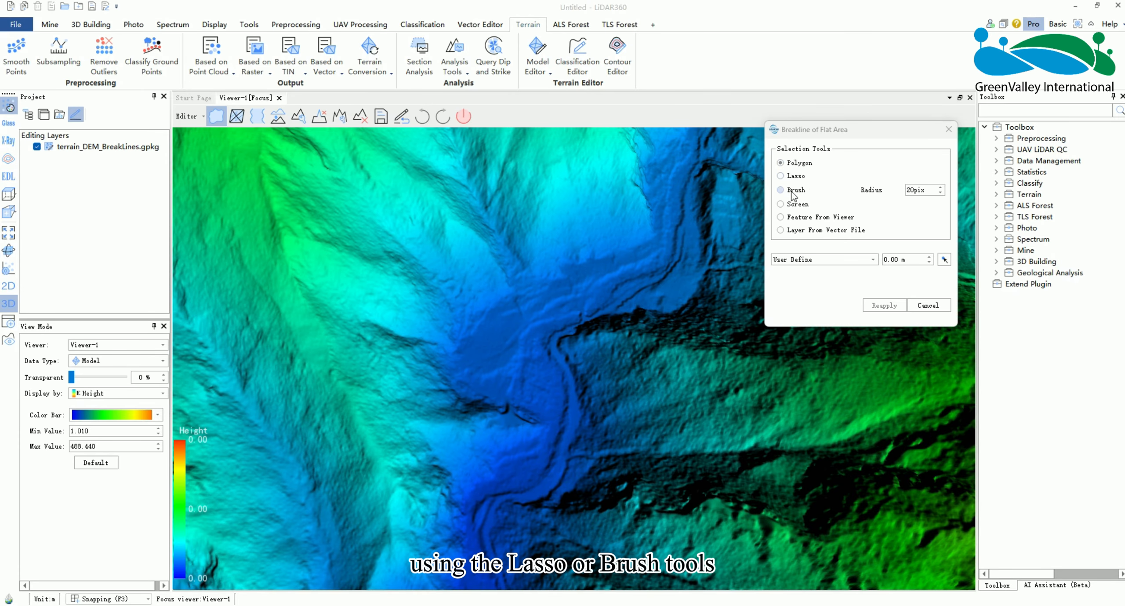
# Step: Try the Screen selection method by outlining a flat area across the river at the terrain's edge, and undo the flattening
pyautogui.click(781, 204)
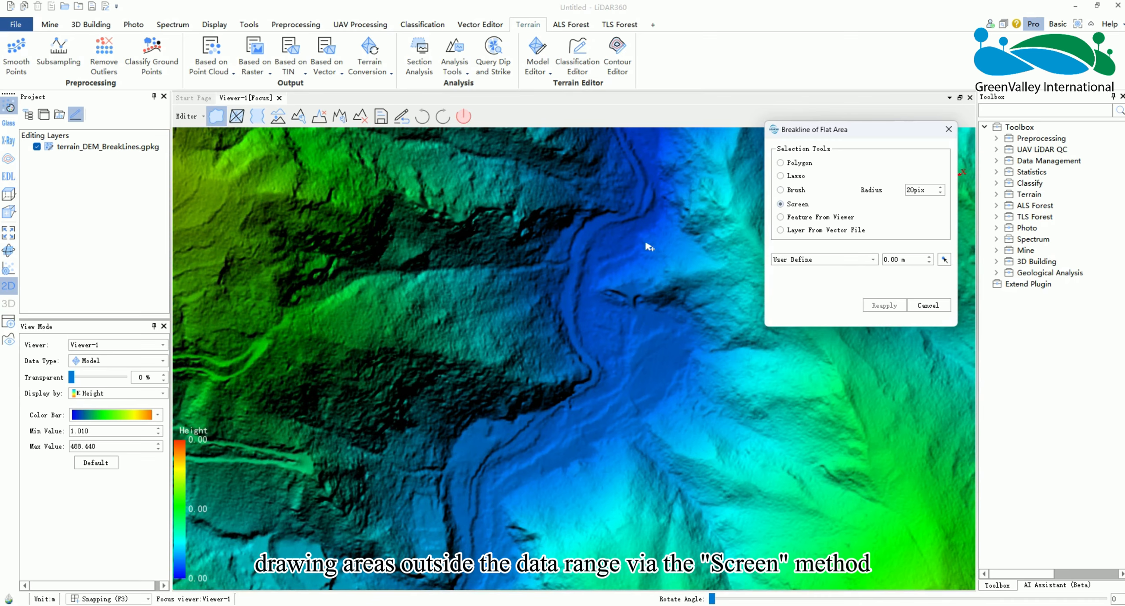
pyautogui.scroll(-8, 647, 244)
pyautogui.scroll(6, 659, 252)
pyautogui.moveTo(660, 252); pyautogui.dragTo(385, 455, button='middle')
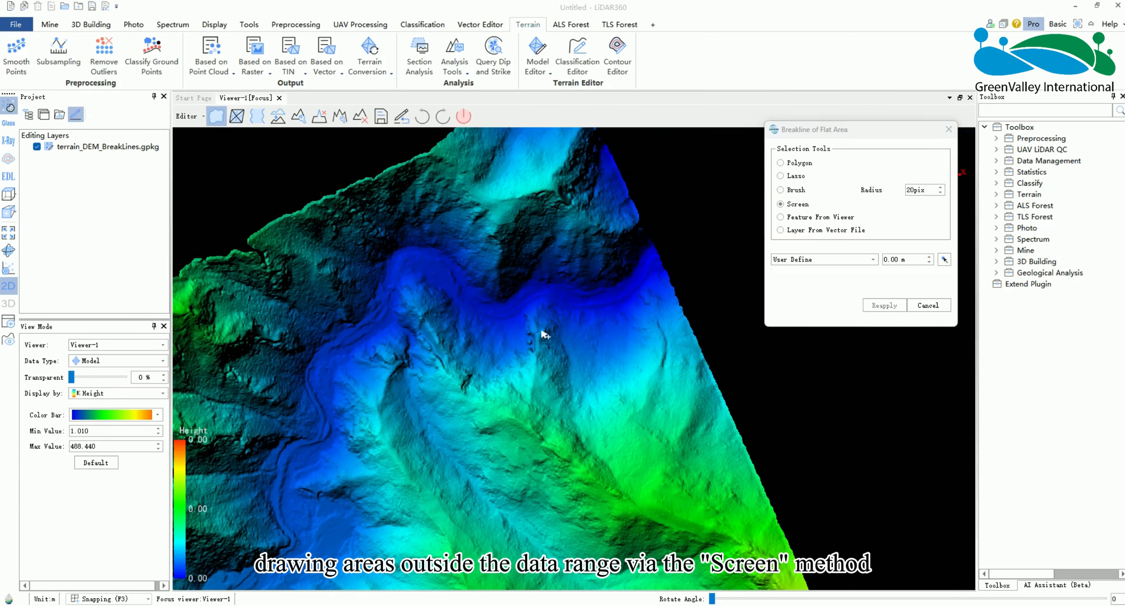
pyautogui.click(685, 221)
pyautogui.rightClick(621, 291)
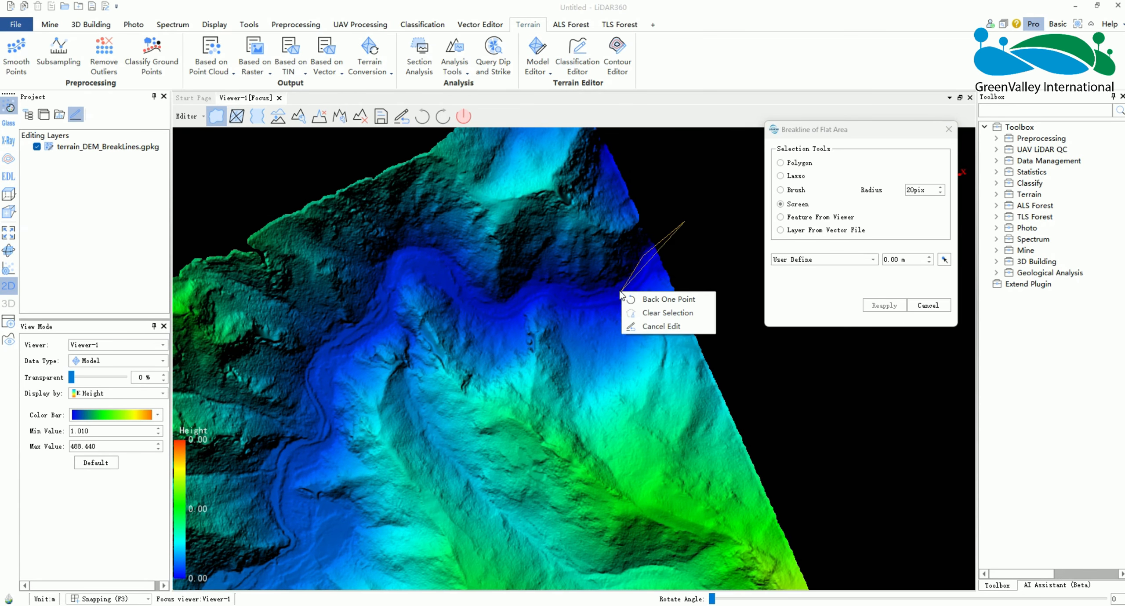
pyautogui.click(636, 278)
pyautogui.click(602, 291)
pyautogui.click(591, 310)
pyautogui.click(620, 304)
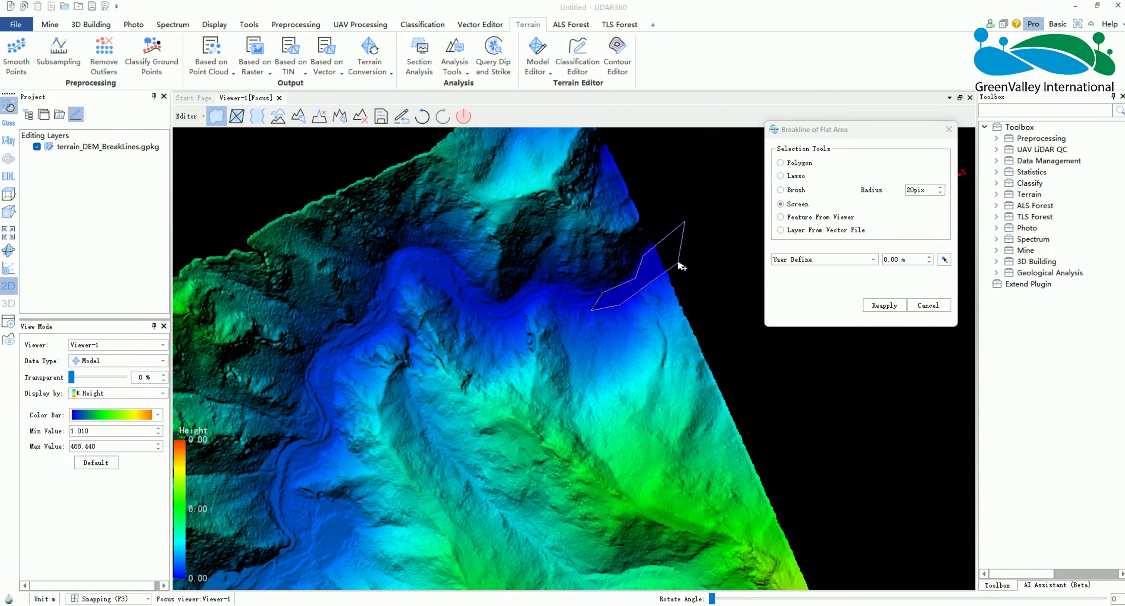
pyautogui.click(423, 117)
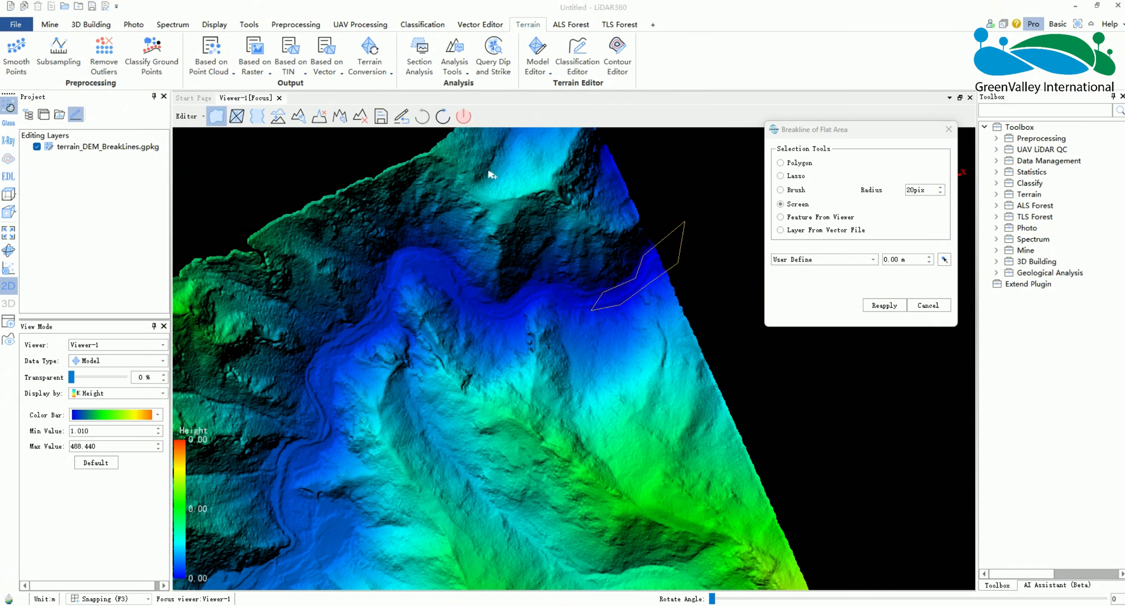
# Step: Flatten the wide basin beside the river bend by outlining it with the Lasso selection method
pyautogui.click(782, 218)
pyautogui.click(781, 230)
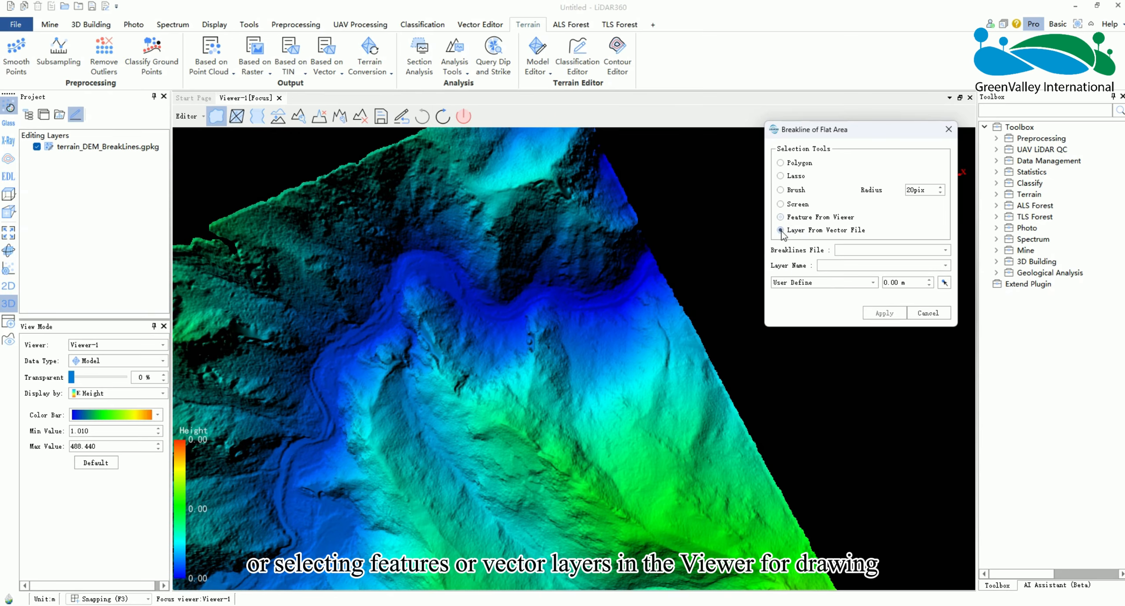
pyautogui.moveTo(268, 516); pyautogui.dragTo(485, 316, button='middle')
pyautogui.scroll(3, 485, 317)
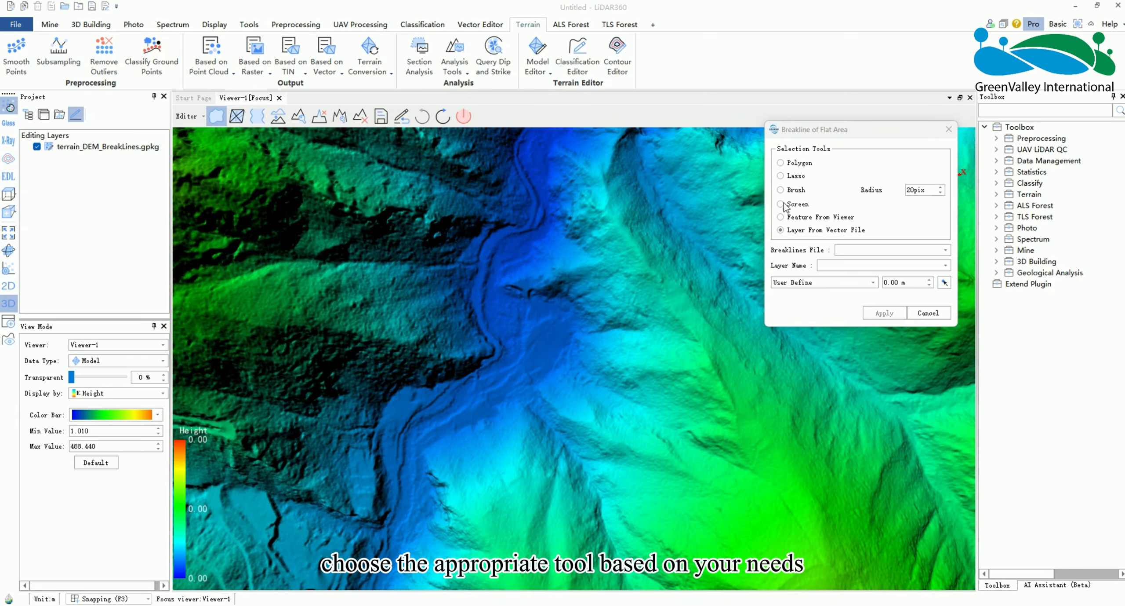
pyautogui.click(781, 176)
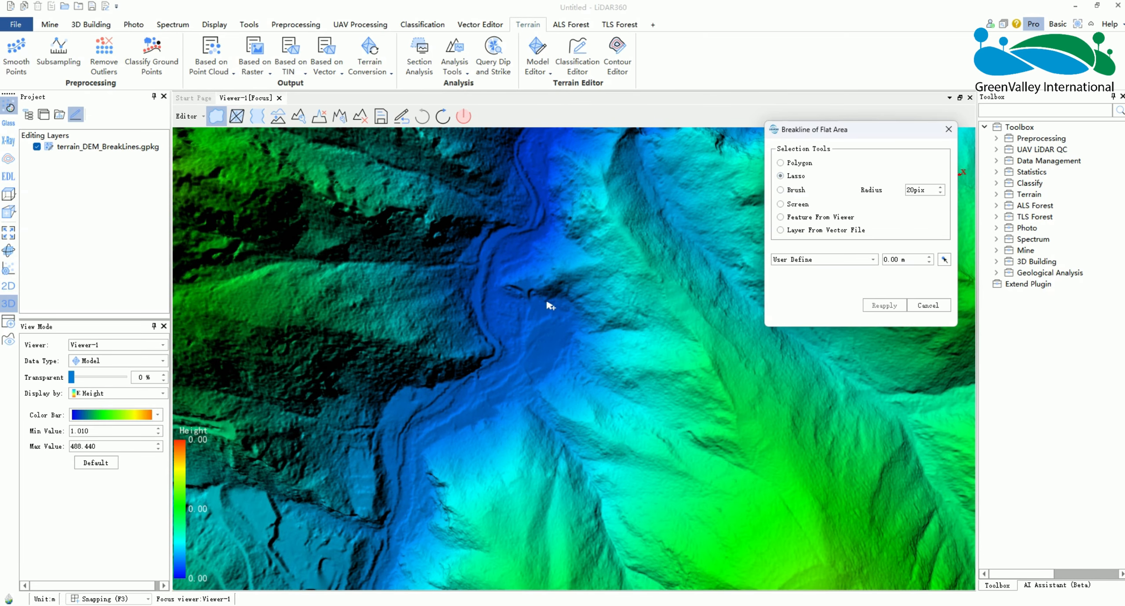
pyautogui.moveTo(544, 301)
pyautogui.mouseDown()
pyautogui.moveTo(492, 296)
pyautogui.moveTo(495, 345)
pyautogui.moveTo(470, 373)
pyautogui.moveTo(461, 420)
pyautogui.moveTo(543, 389)
pyautogui.moveTo(576, 323)
pyautogui.moveTo(559, 307)
pyautogui.mouseUp()
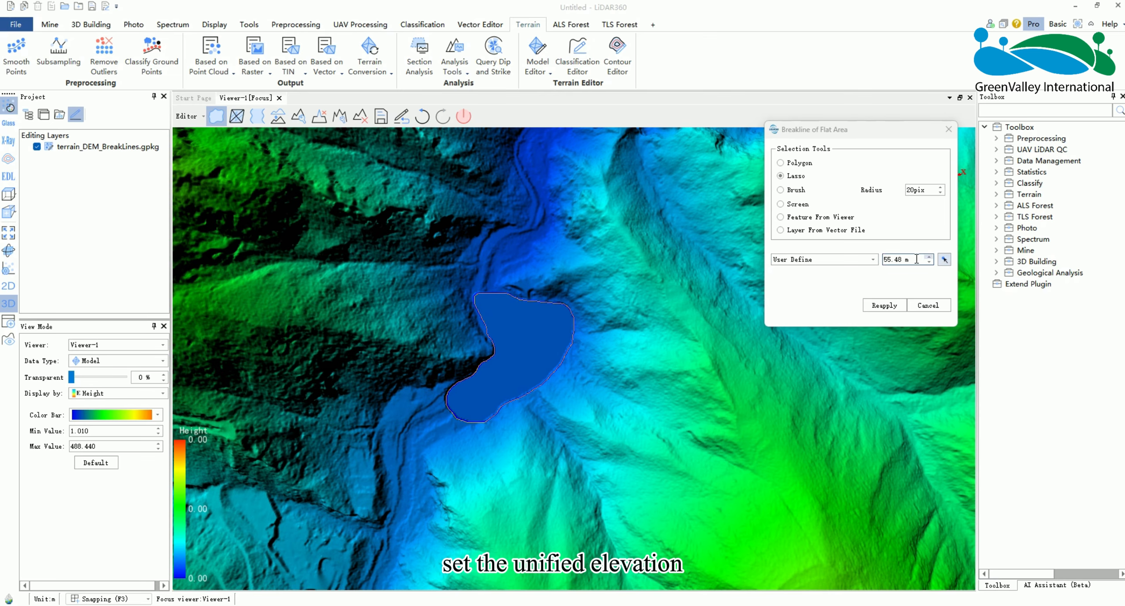
# Step: Try the Auto Elevation mode for the flat area and return to User Define
pyautogui.click(873, 259)
pyautogui.click(806, 277)
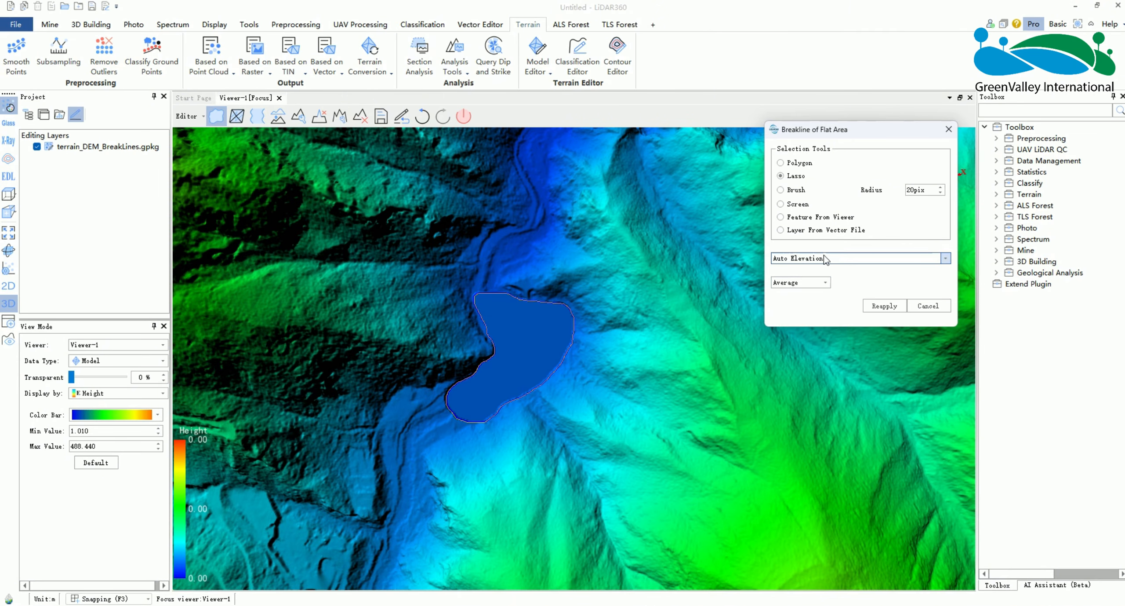
pyautogui.click(943, 259)
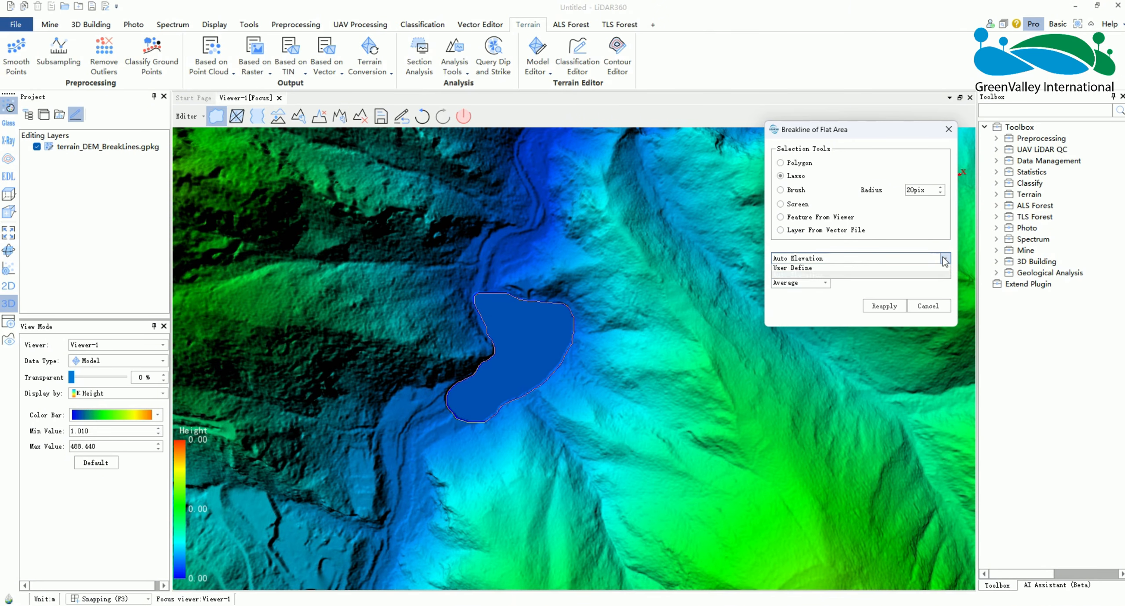
pyautogui.click(791, 267)
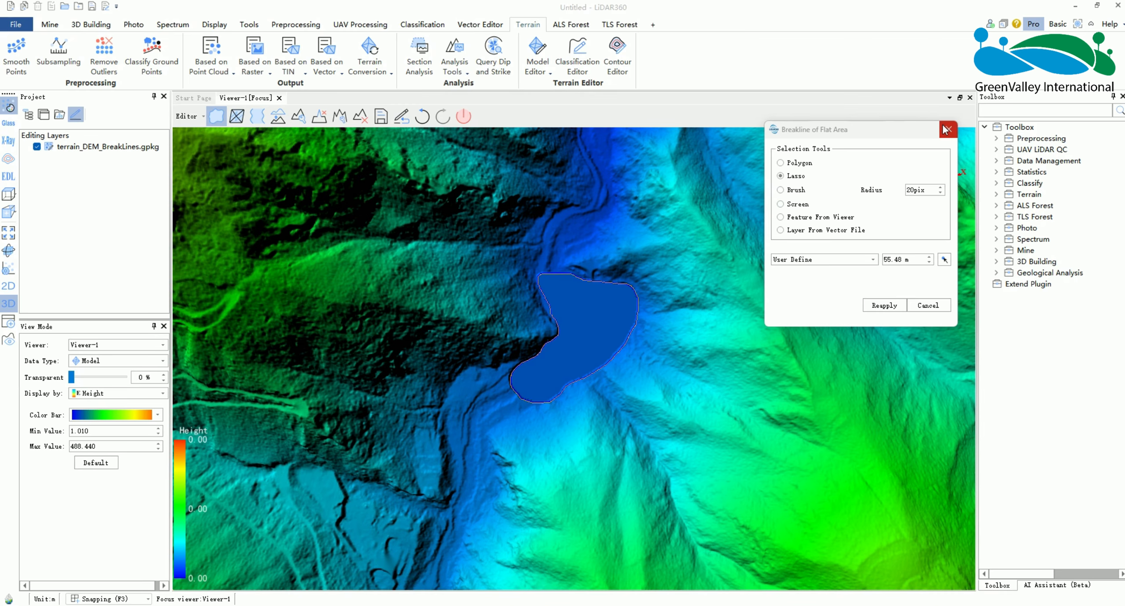
# Step: Close the flat area dialog and start the Breakline of Gradual River tool, keeping its dialog clear of the river
pyautogui.click(946, 130)
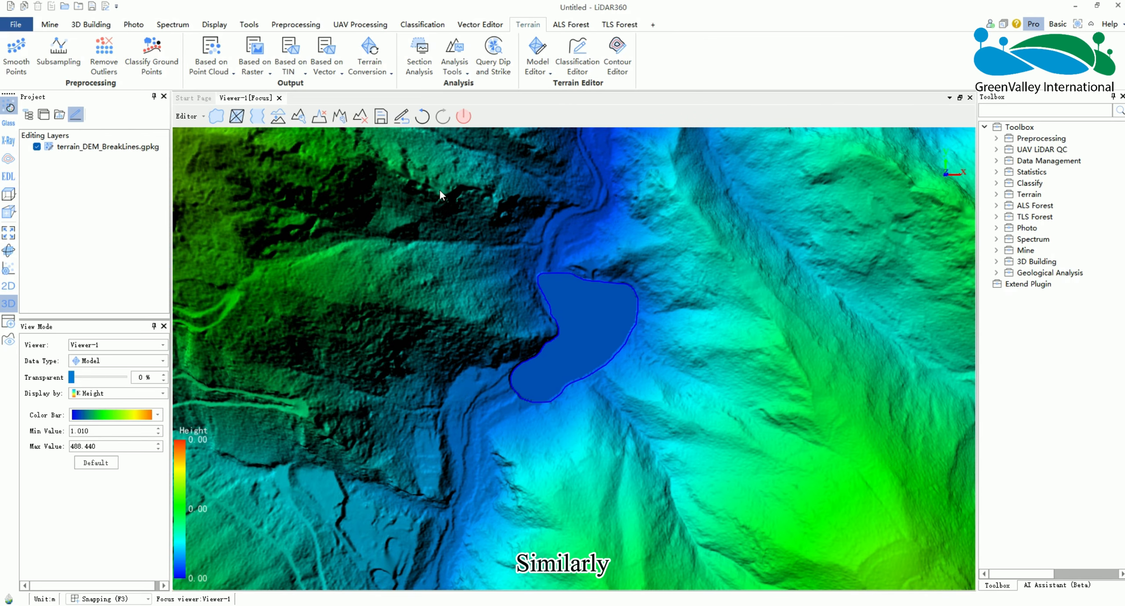
pyautogui.click(258, 117)
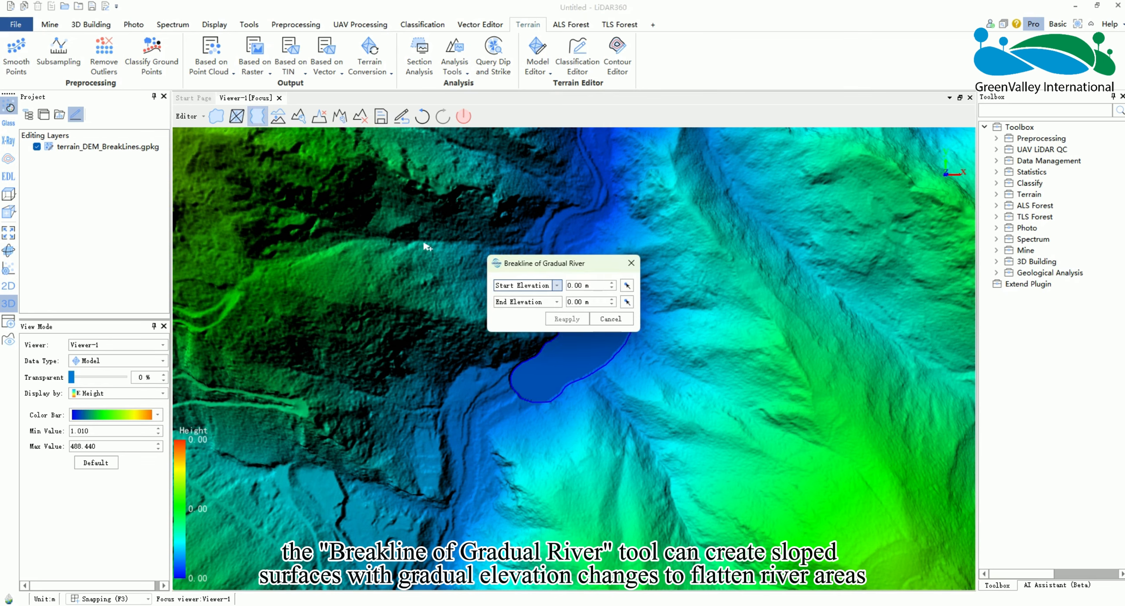
pyautogui.moveTo(565, 263); pyautogui.dragTo(801, 203)
pyautogui.scroll(-2, 609, 272)
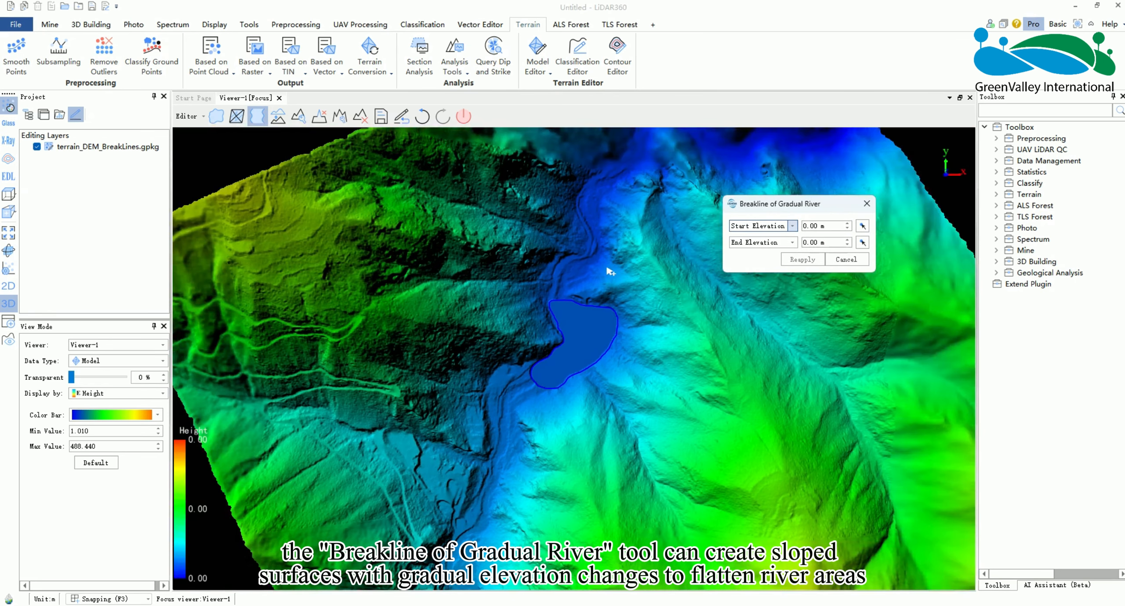
pyautogui.scroll(5, 612, 280)
# Step: Draw the first bank line along the lower side of the winding river, running towards the terrain's edge
pyautogui.click(460, 342)
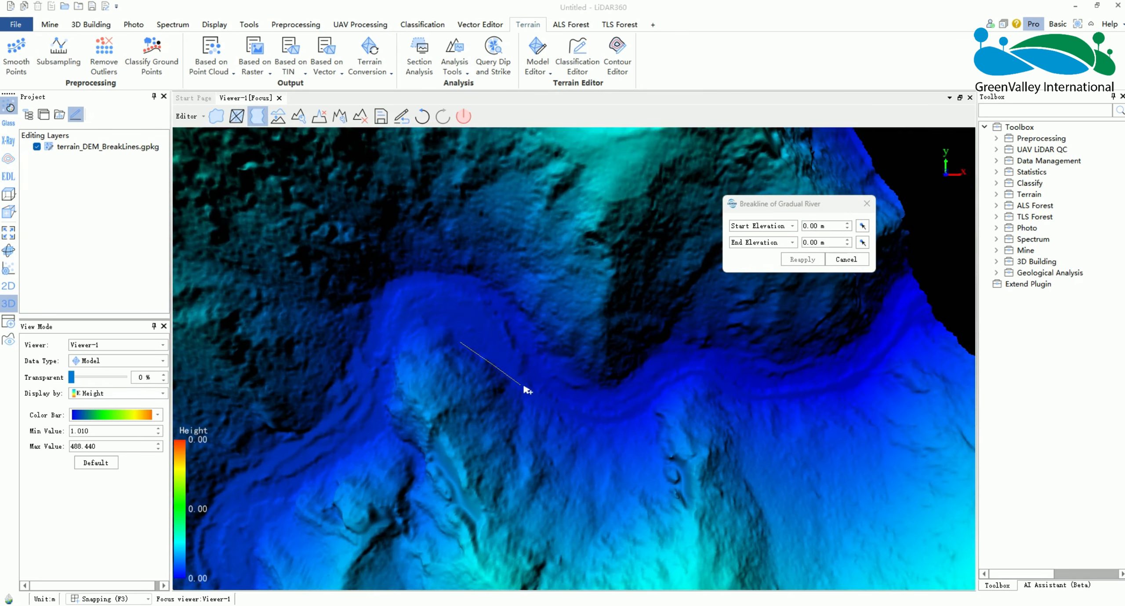
pyautogui.click(530, 388)
pyautogui.click(594, 411)
pyautogui.click(634, 412)
pyautogui.click(645, 406)
pyautogui.click(656, 394)
pyautogui.click(672, 382)
pyautogui.click(698, 375)
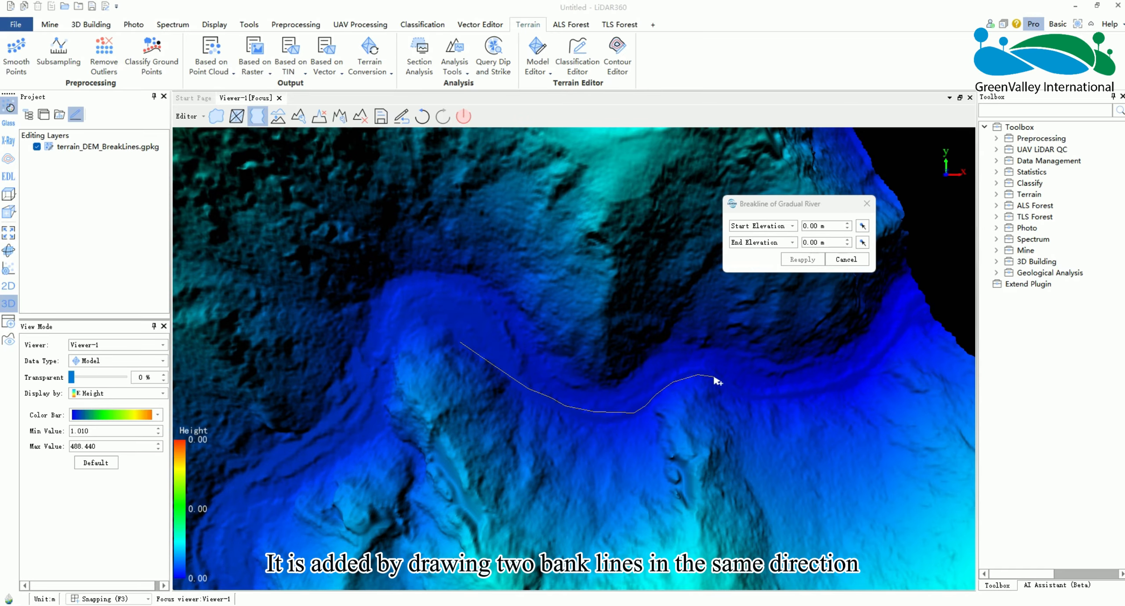
pyautogui.click(802, 394)
pyautogui.rightClick(801, 394)
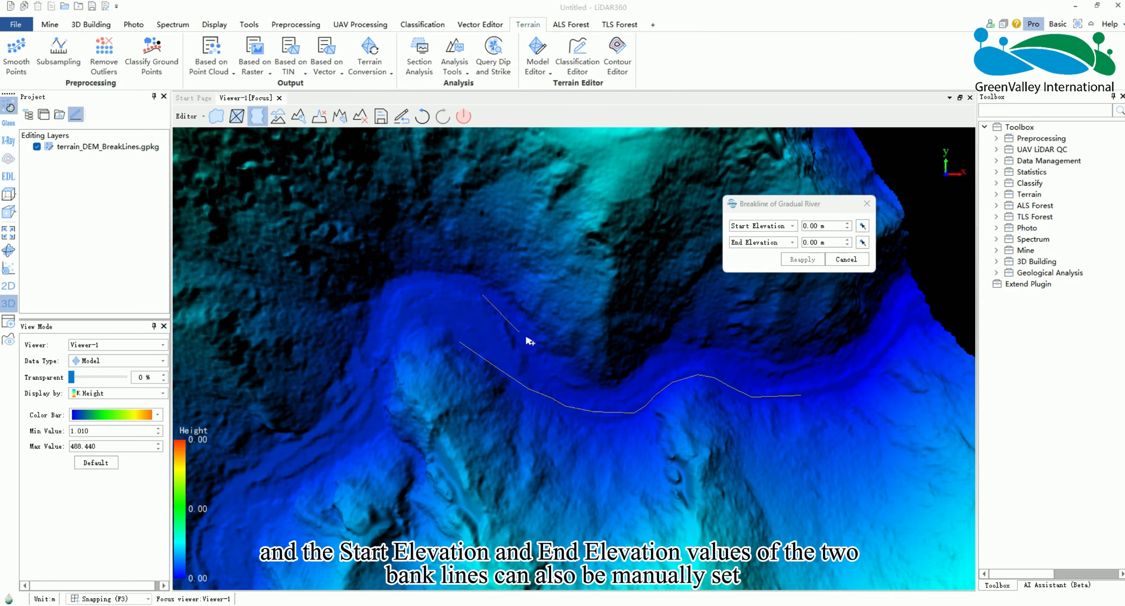
# Step: Draw the second bank line along the river's upper side in the same direction to create the gradual river surface
pyautogui.click(658, 352)
pyautogui.click(692, 348)
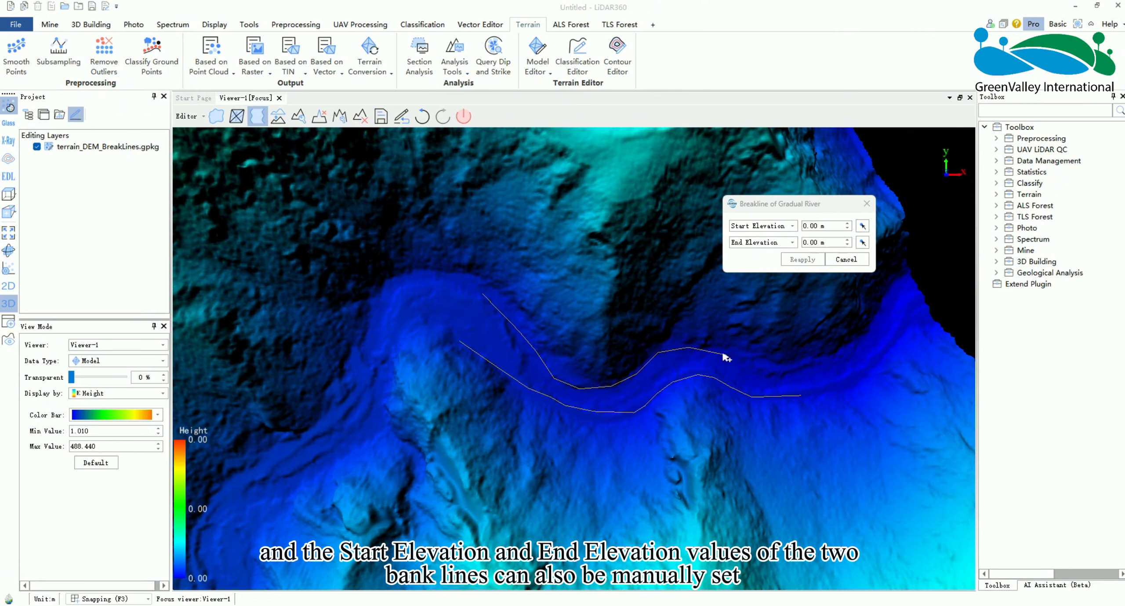
pyautogui.click(723, 349)
pyautogui.click(823, 363)
pyautogui.rightClick(823, 363)
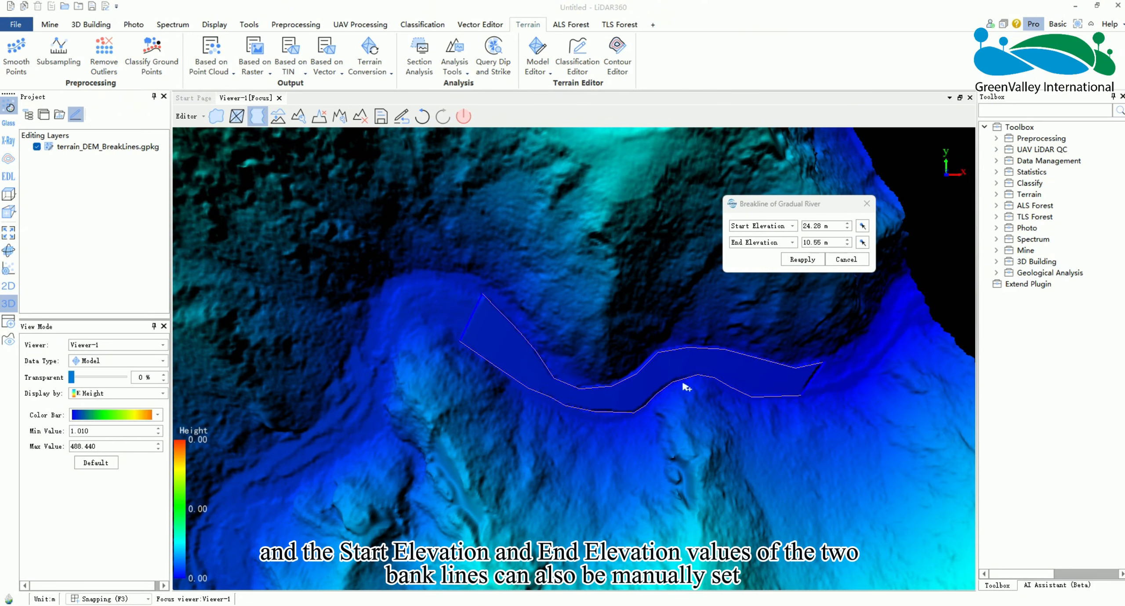
# Step: Pick the river's start elevation of 24.01 m and end elevation of 6.64 m from the terrain, reapply the gradual river breakline and close its dialog
pyautogui.click(862, 226)
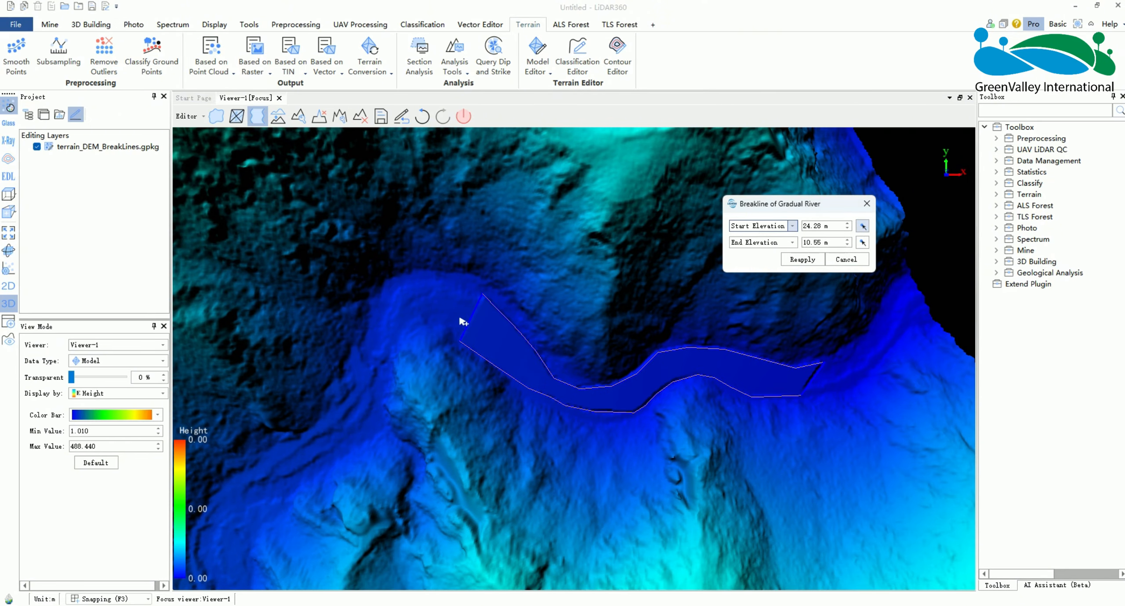
pyautogui.click(470, 319)
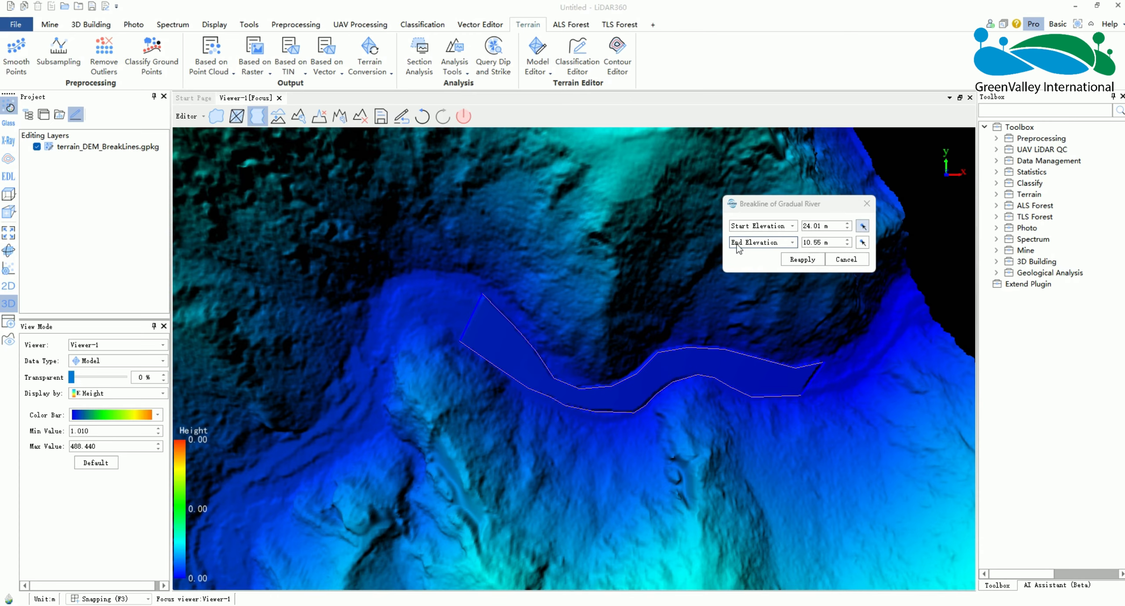
pyautogui.click(862, 242)
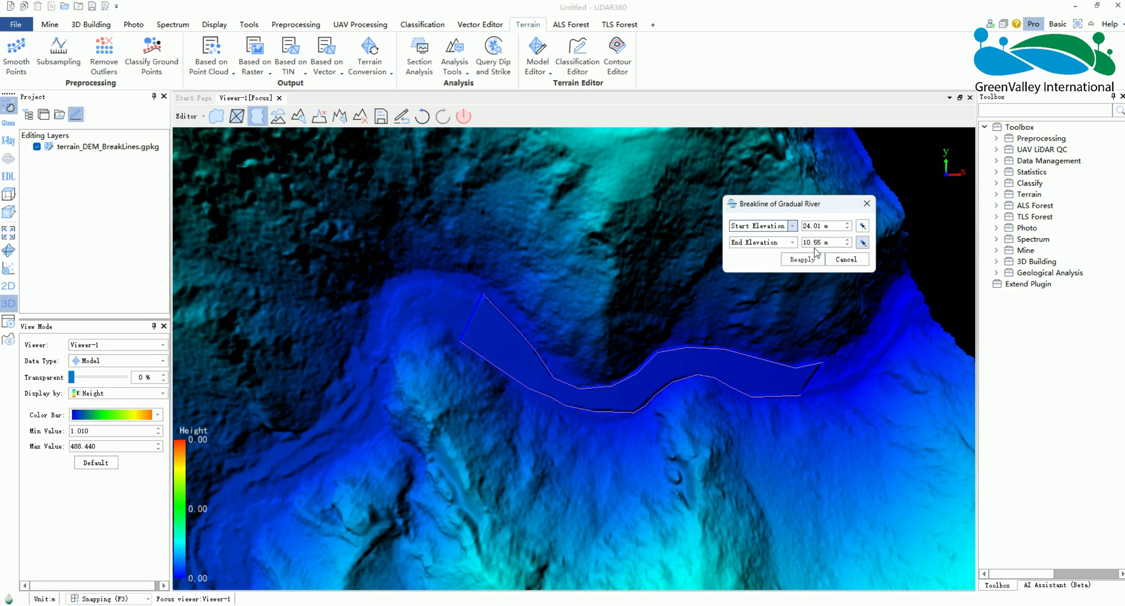
pyautogui.click(822, 384)
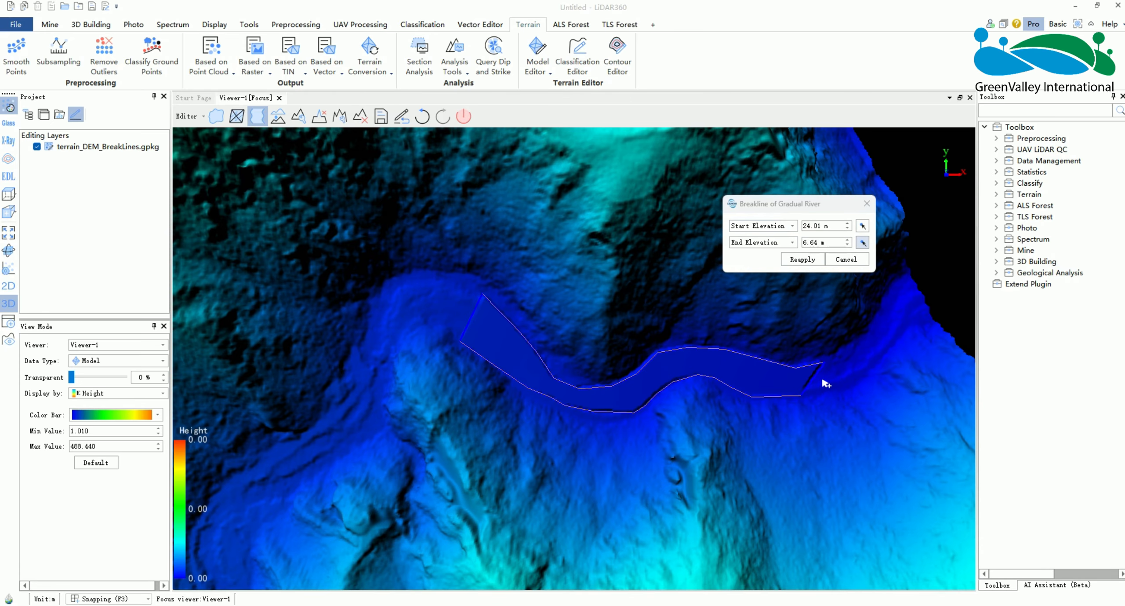
pyautogui.click(798, 260)
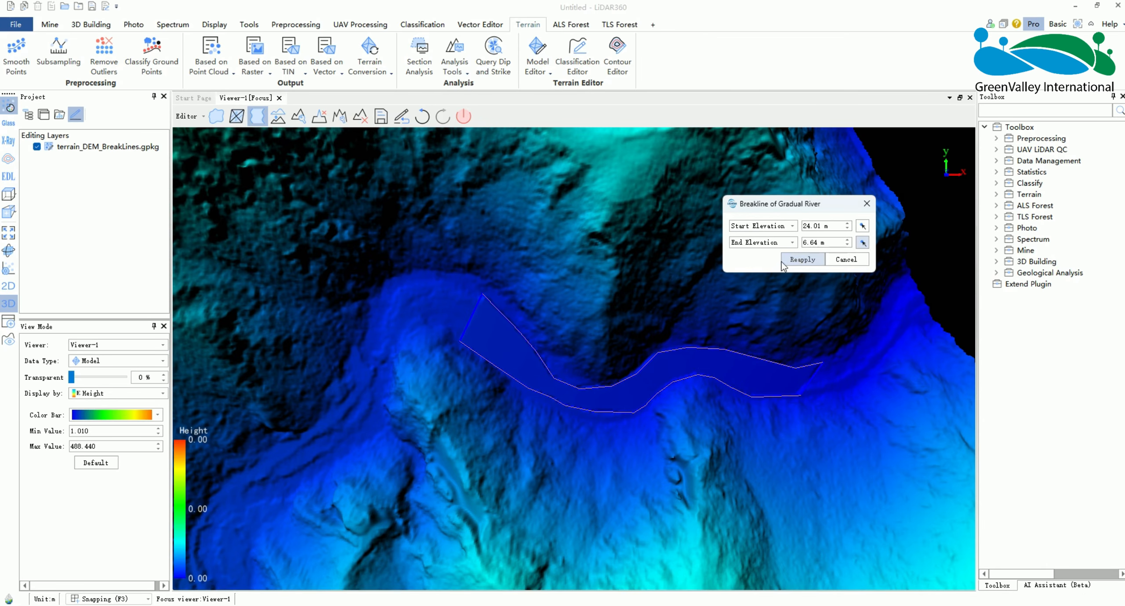
pyautogui.click(867, 204)
# Step: Start the Linear Breakline tool, keep its dialog clear of the cliff, and enable Change Elevation
pyautogui.moveTo(567, 382); pyautogui.dragTo(588, 278, button='middle')
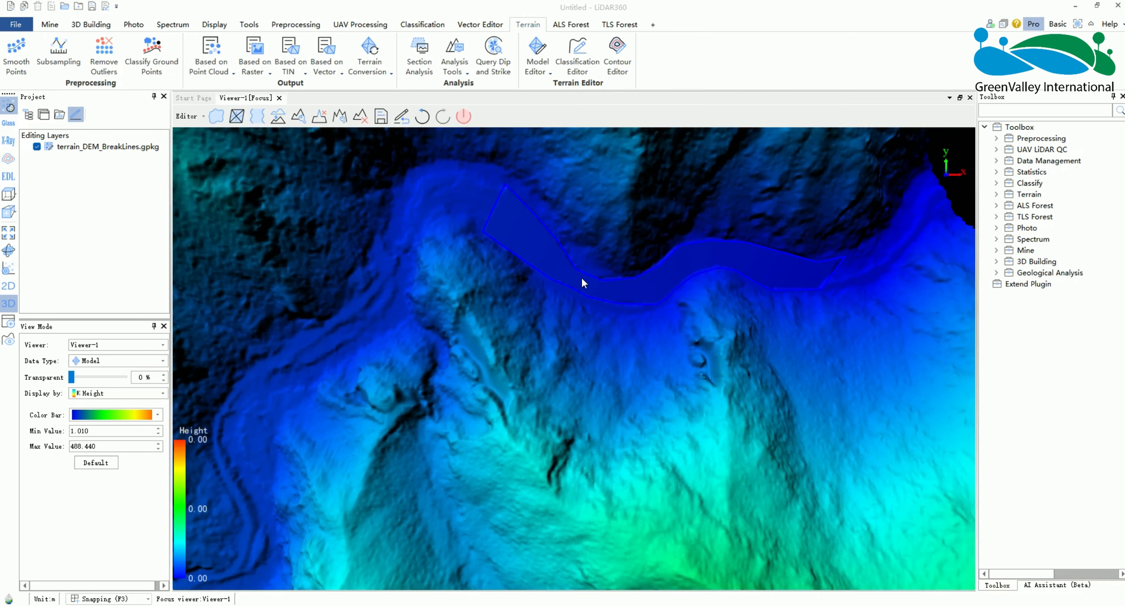
pyautogui.moveTo(581, 278)
pyautogui.mouseDown()
pyautogui.moveTo(559, 269)
pyautogui.moveTo(628, 258)
pyautogui.moveTo(499, 239)
pyautogui.moveTo(505, 268)
pyautogui.mouseUp()
pyautogui.moveTo(505, 268); pyautogui.dragTo(515, 307, button='middle')
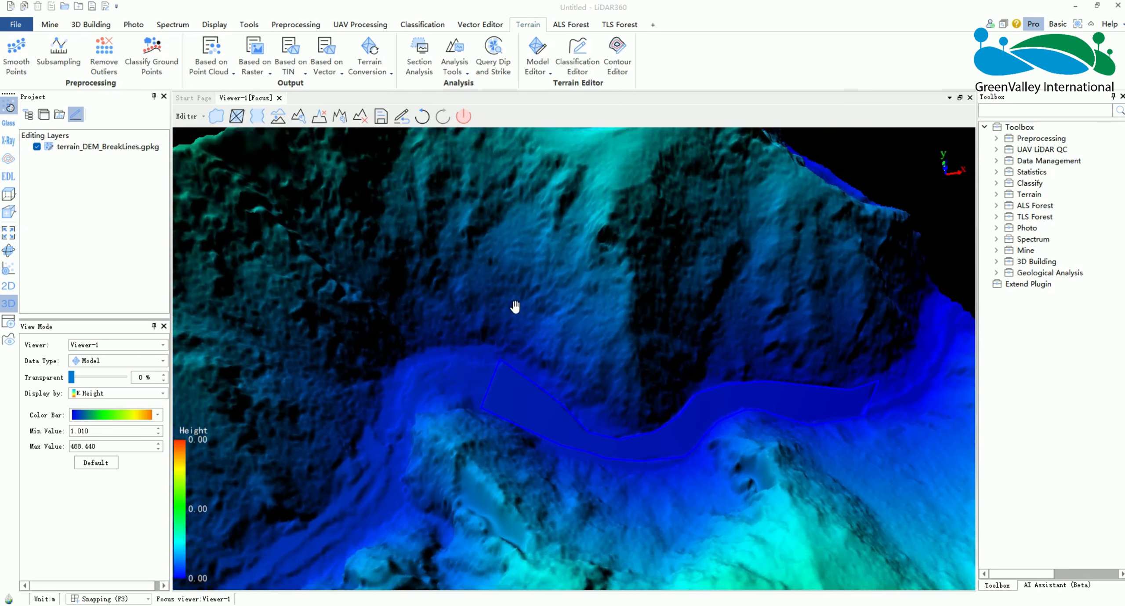
pyautogui.click(236, 116)
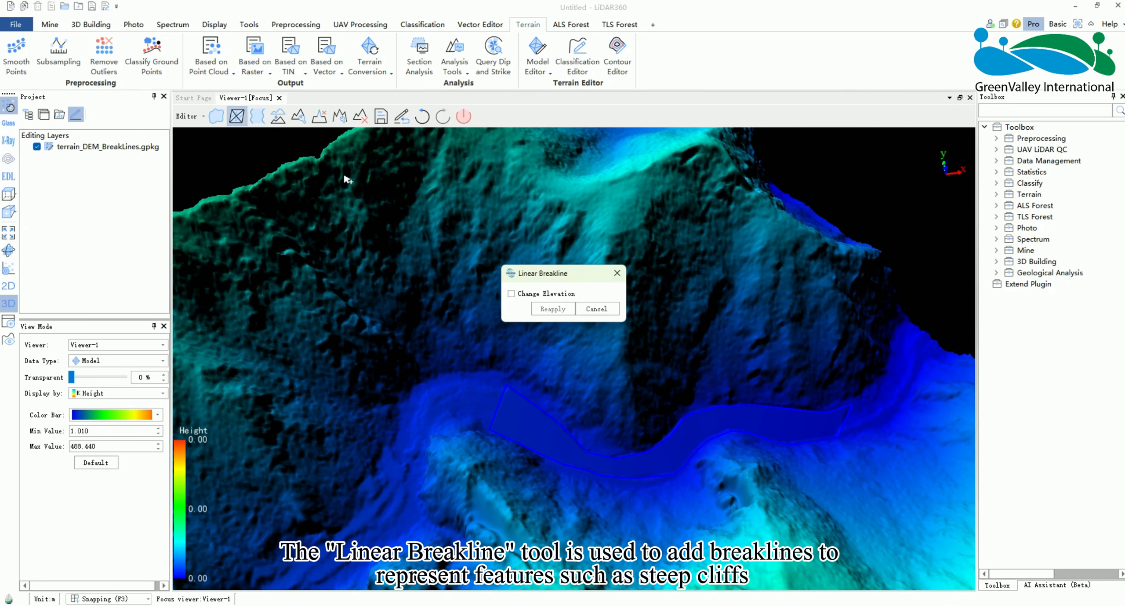
pyautogui.moveTo(571, 278); pyautogui.dragTo(792, 261)
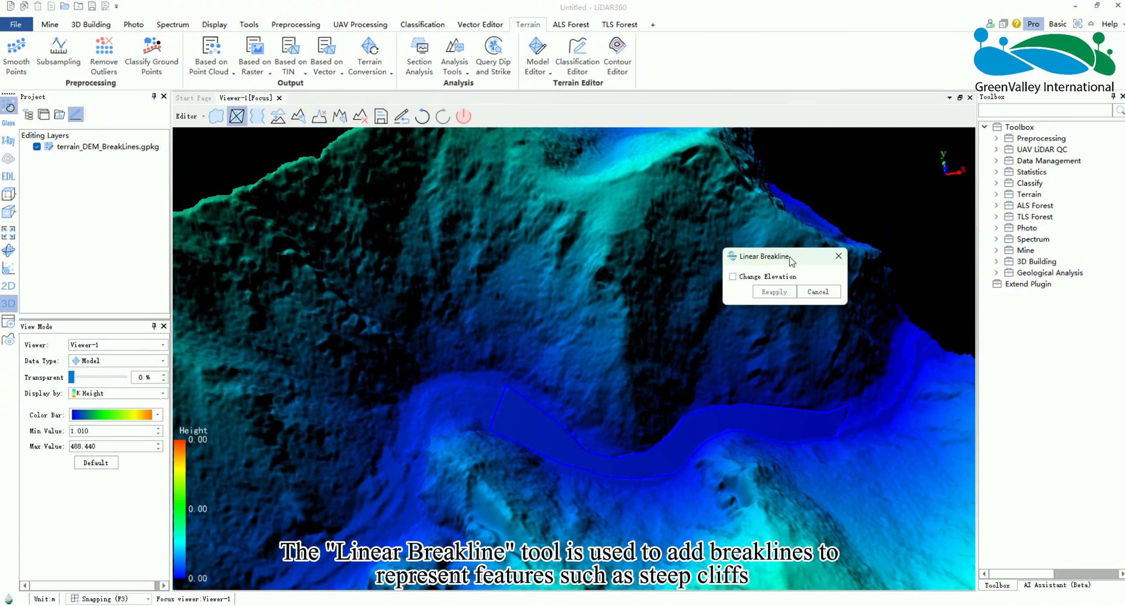
pyautogui.moveTo(567, 248); pyautogui.dragTo(682, 276)
pyautogui.click(734, 275)
# Step: Draw a linear breakline along the steep cliff edge below the pale blue slope and finish the line
pyautogui.scroll(2, 645, 359)
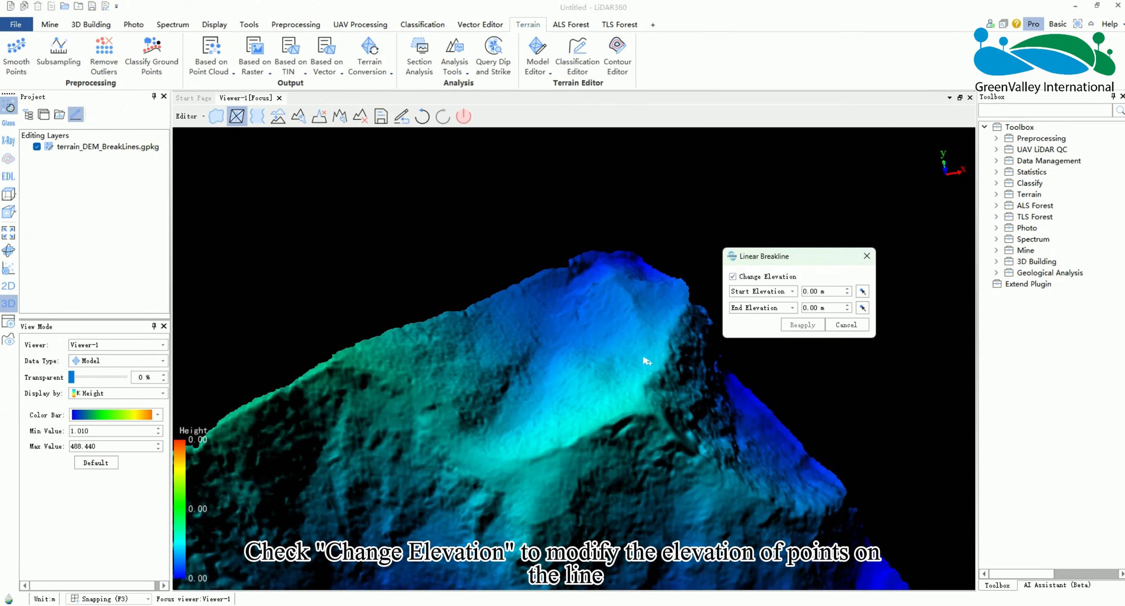
pyautogui.click(654, 420)
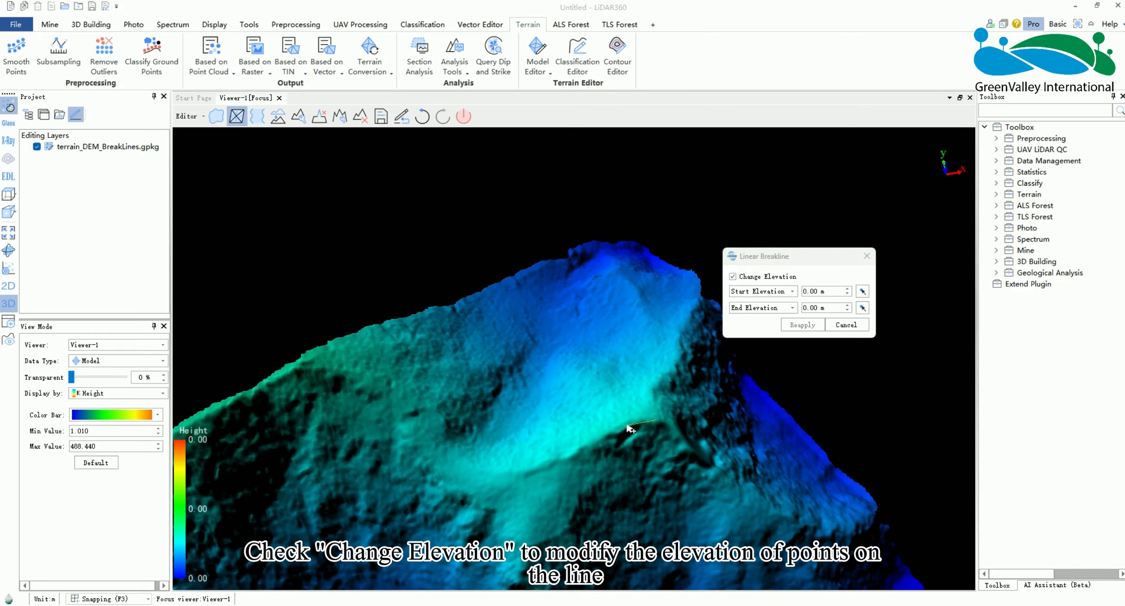
pyautogui.rightClick(454, 454)
pyautogui.moveTo(804, 257); pyautogui.dragTo(847, 229)
# Step: Smooth the rough patch on the dark mountainside using Smooth Height with a 20 pix brush and kernel size 5, and close the tool
pyautogui.moveTo(607, 571); pyautogui.dragTo(429, 408)
pyautogui.moveTo(429, 269); pyautogui.dragTo(617, 399)
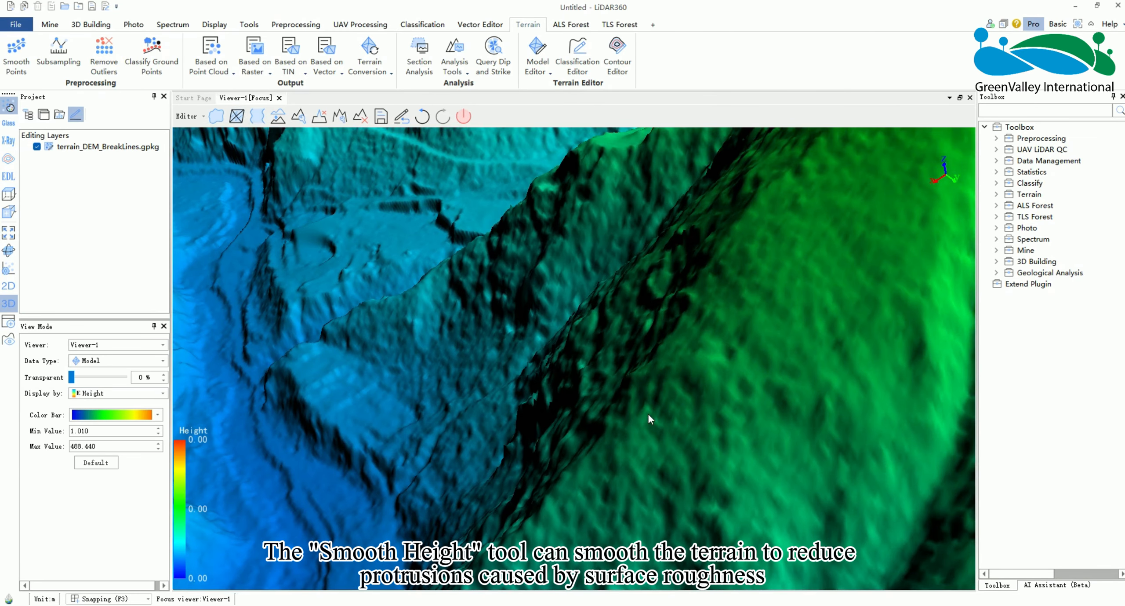
pyautogui.click(278, 116)
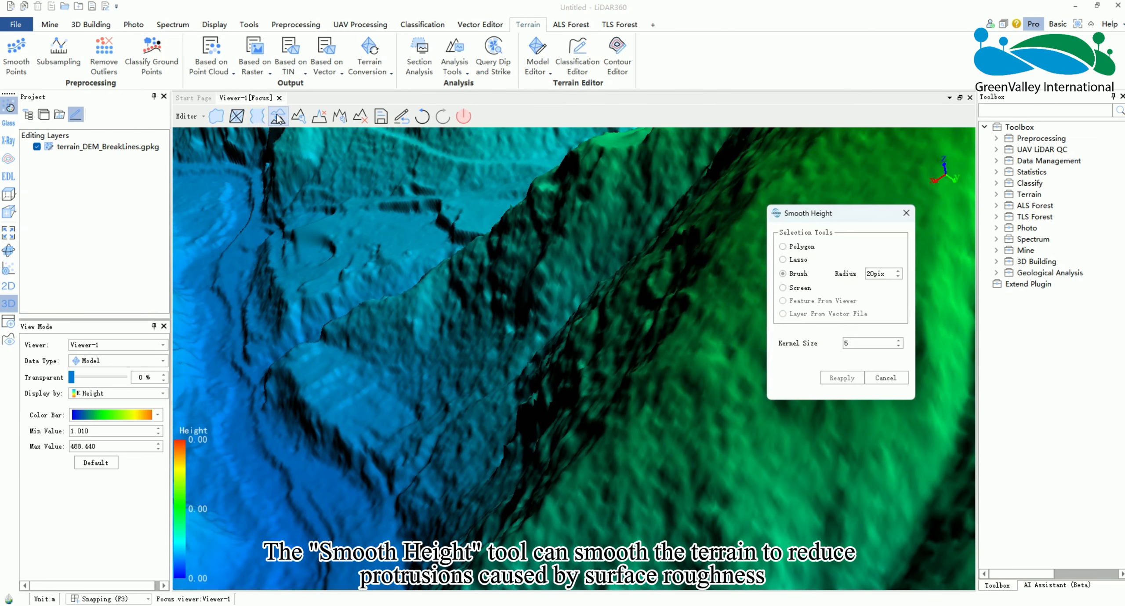
pyautogui.moveTo(661, 290)
pyautogui.mouseDown()
pyautogui.moveTo(593, 341)
pyautogui.moveTo(595, 389)
pyautogui.moveTo(674, 266)
pyautogui.mouseUp()
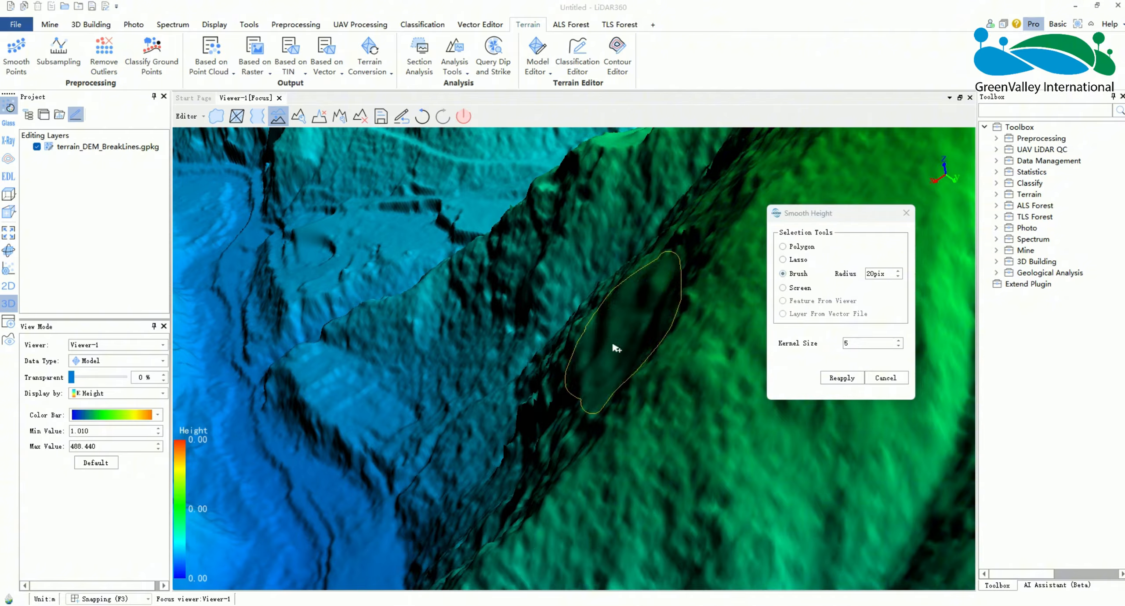
pyautogui.click(906, 213)
# Step: Start the Repair No Data tool for the black hole in the yellow-green hillside and set the selection method to Polygon
pyautogui.scroll(-3, 716, 304)
pyautogui.moveTo(559, 344); pyautogui.dragTo(654, 397)
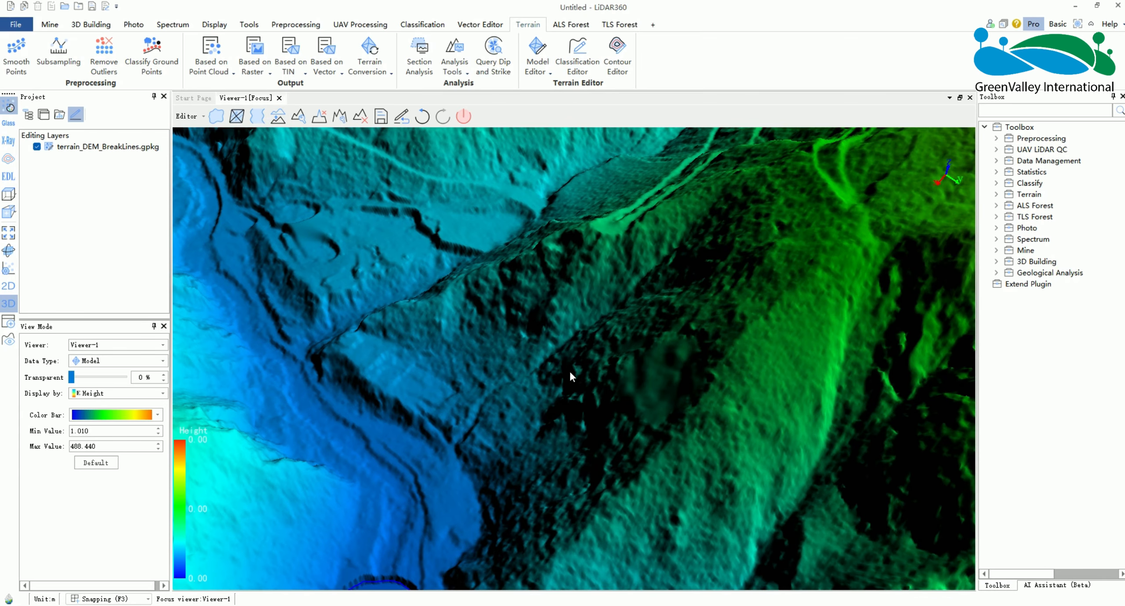
pyautogui.click(298, 117)
pyautogui.scroll(-5, 479, 303)
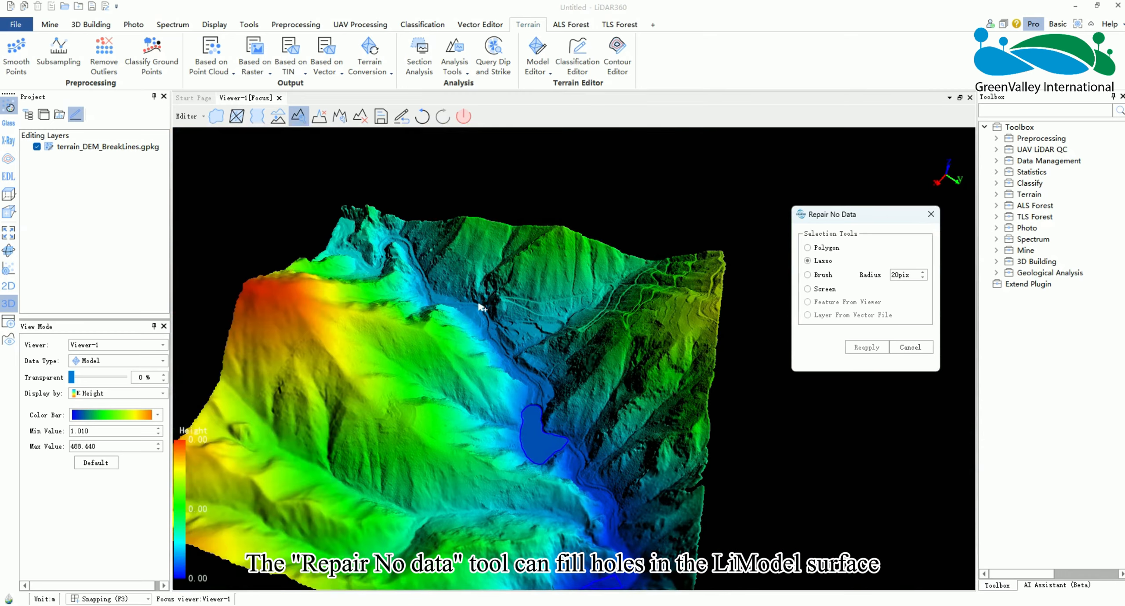
pyautogui.scroll(4, 482, 308)
pyautogui.scroll(4, 426, 413)
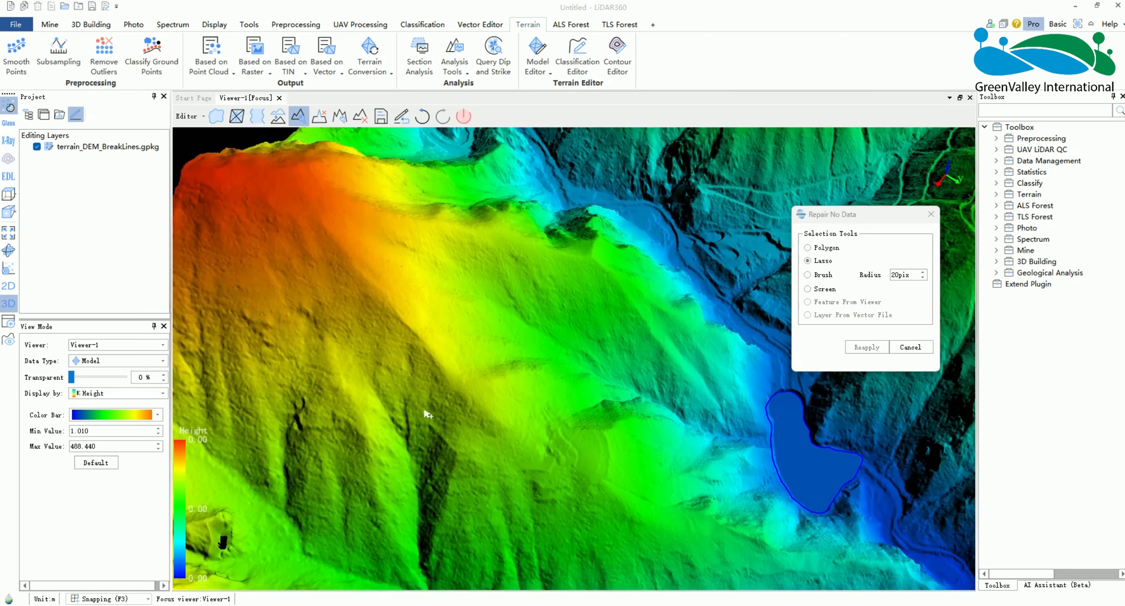
pyautogui.scroll(6, 426, 413)
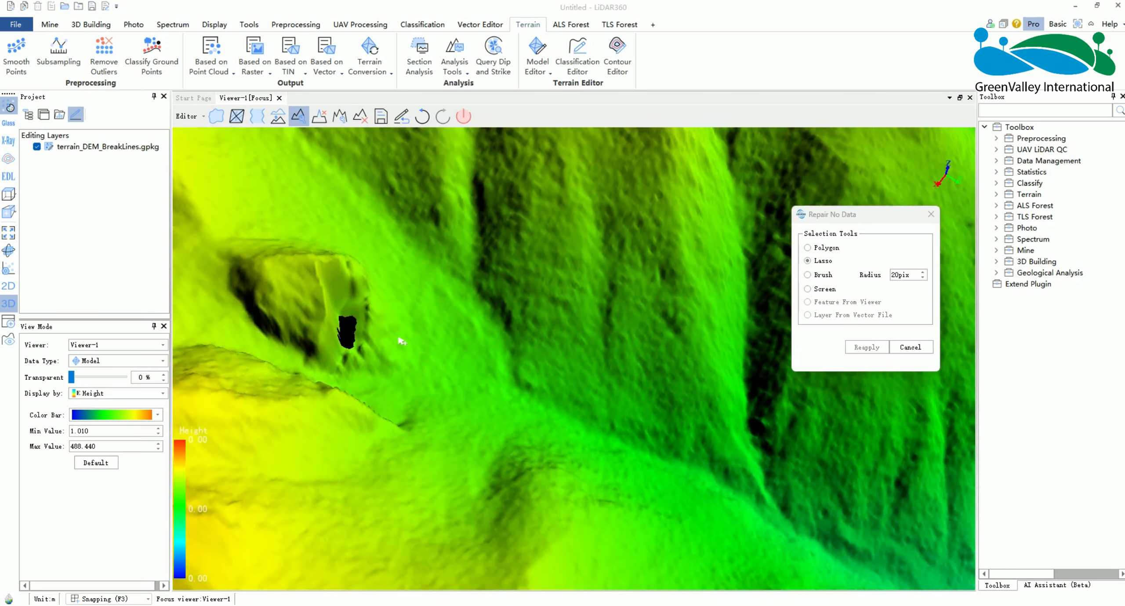
pyautogui.moveTo(398, 337); pyautogui.dragTo(399, 372, button='middle')
pyautogui.click(808, 247)
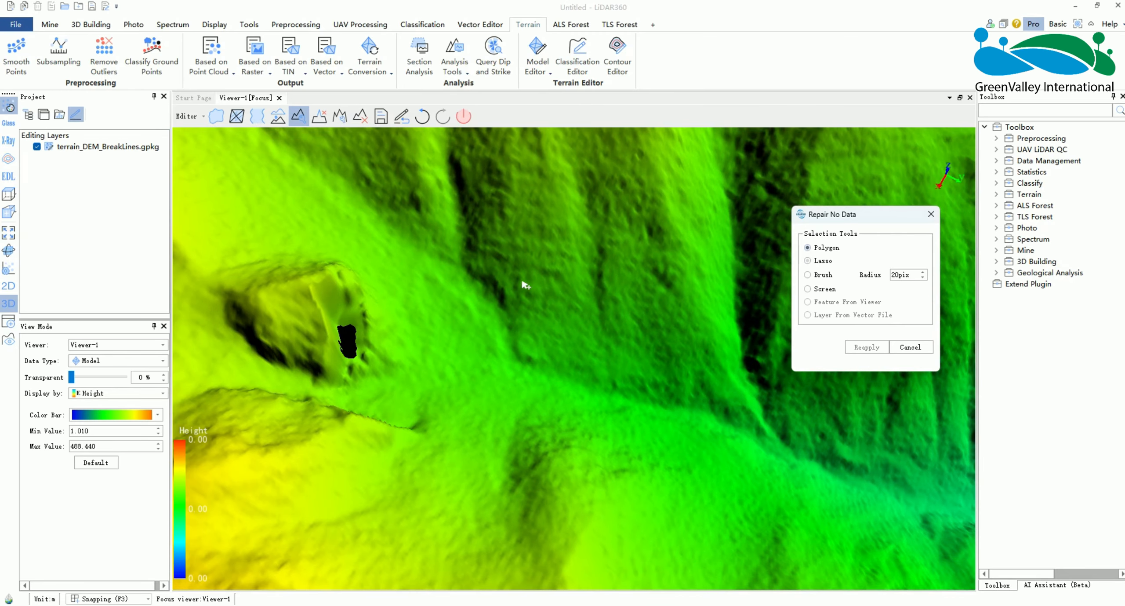
# Step: Outline the black hole with a four-sided polygon to fill its missing surface, and close the Repair No Data dialog
pyautogui.scroll(2, 523, 284)
pyautogui.click(281, 280)
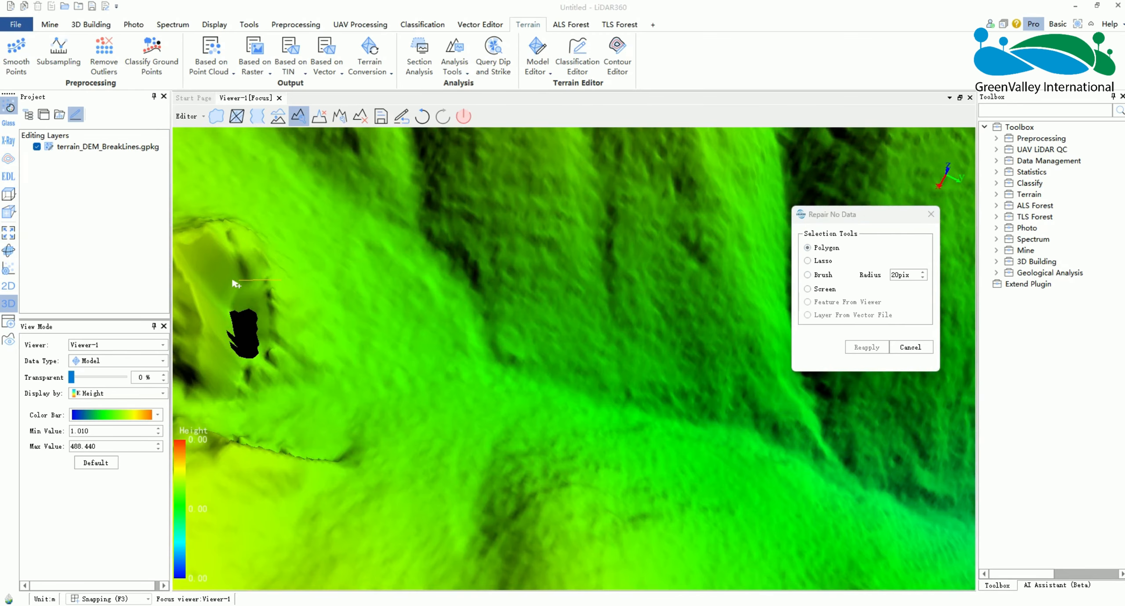
pyautogui.click(218, 365)
pyautogui.rightClick(280, 351)
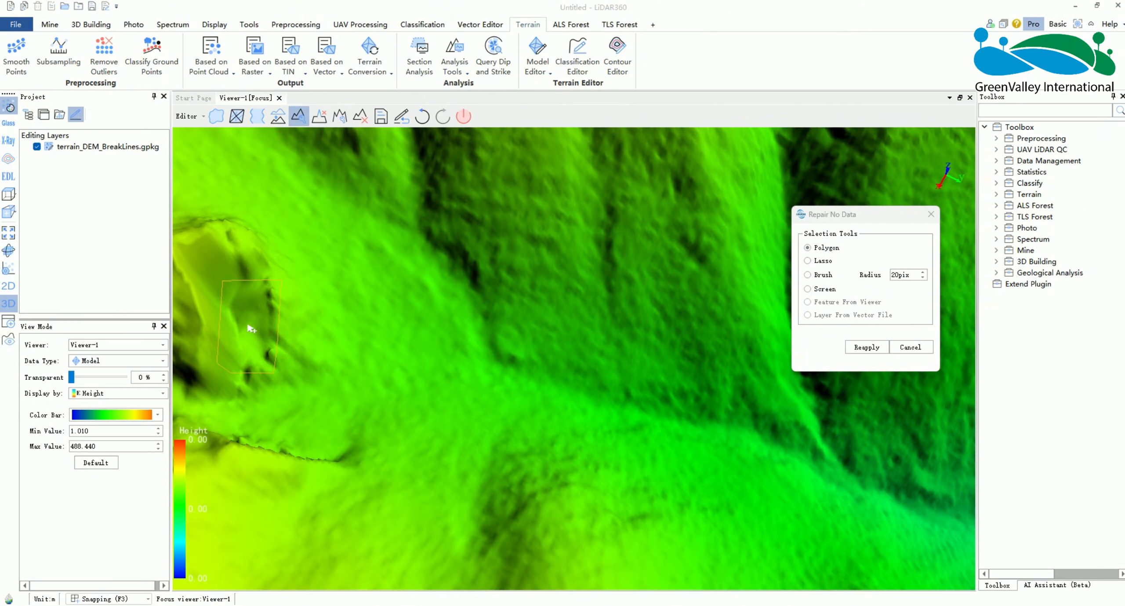
pyautogui.scroll(-3, 509, 327)
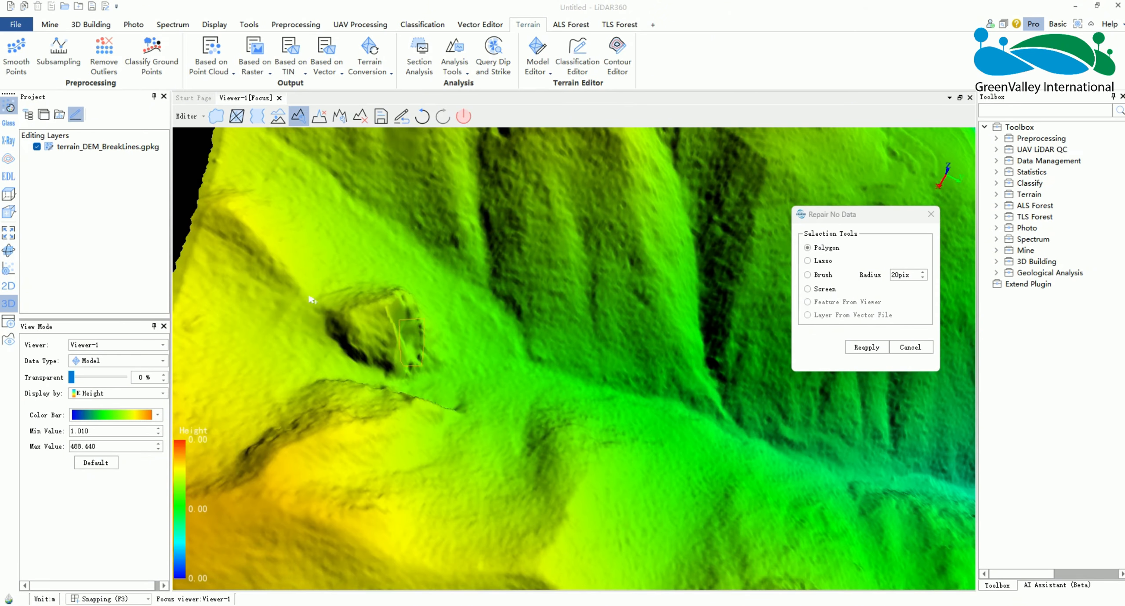
pyautogui.click(931, 214)
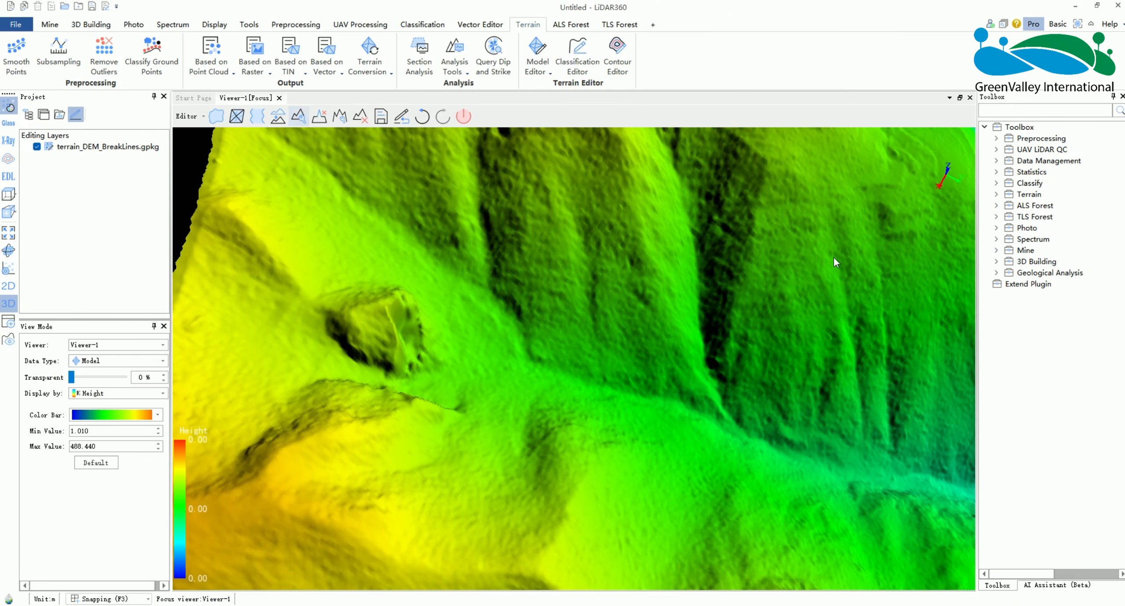
# Step: Brush over the jagged spikes at the terrain's edge using Repair Height by Variance with a 20 pix radius and 10.00 m threshold, then close it
pyautogui.click(319, 116)
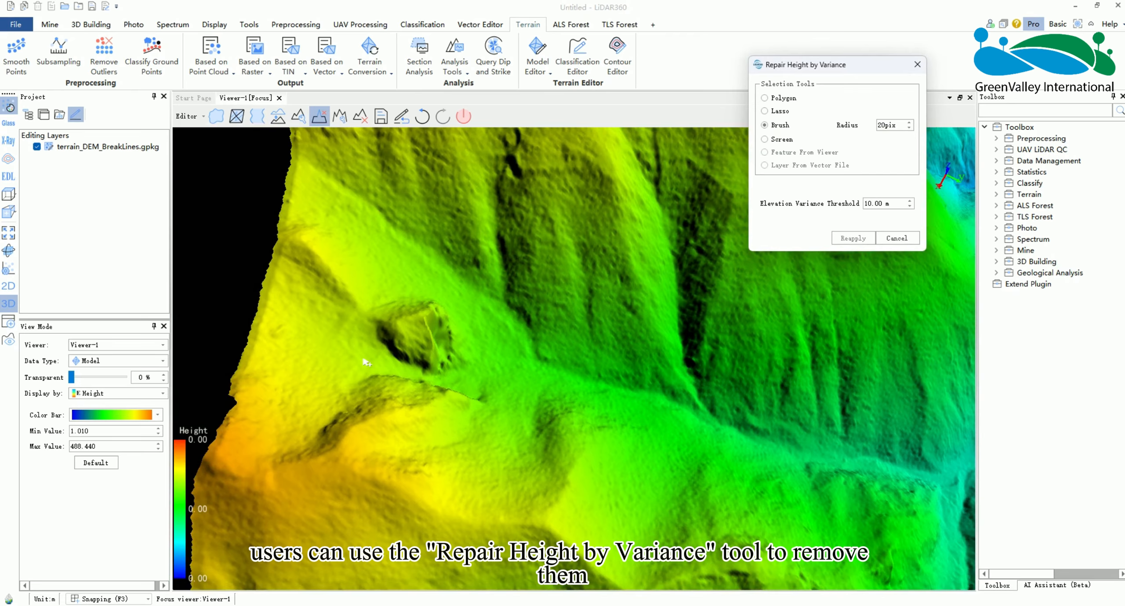
pyautogui.moveTo(366, 363); pyautogui.dragTo(412, 284, button='middle')
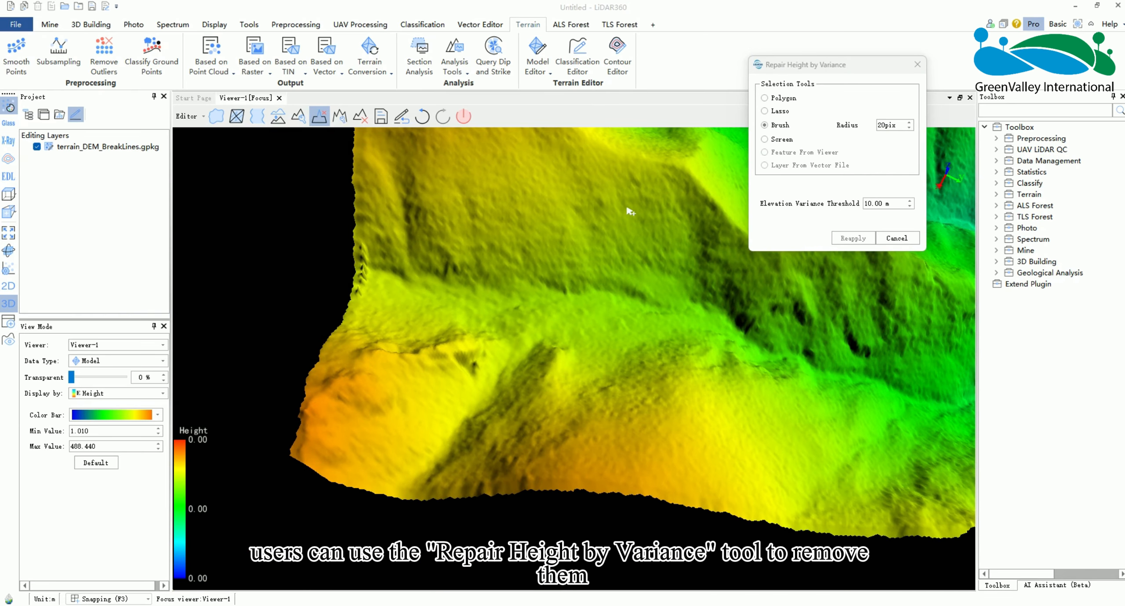
pyautogui.scroll(4, 402, 282)
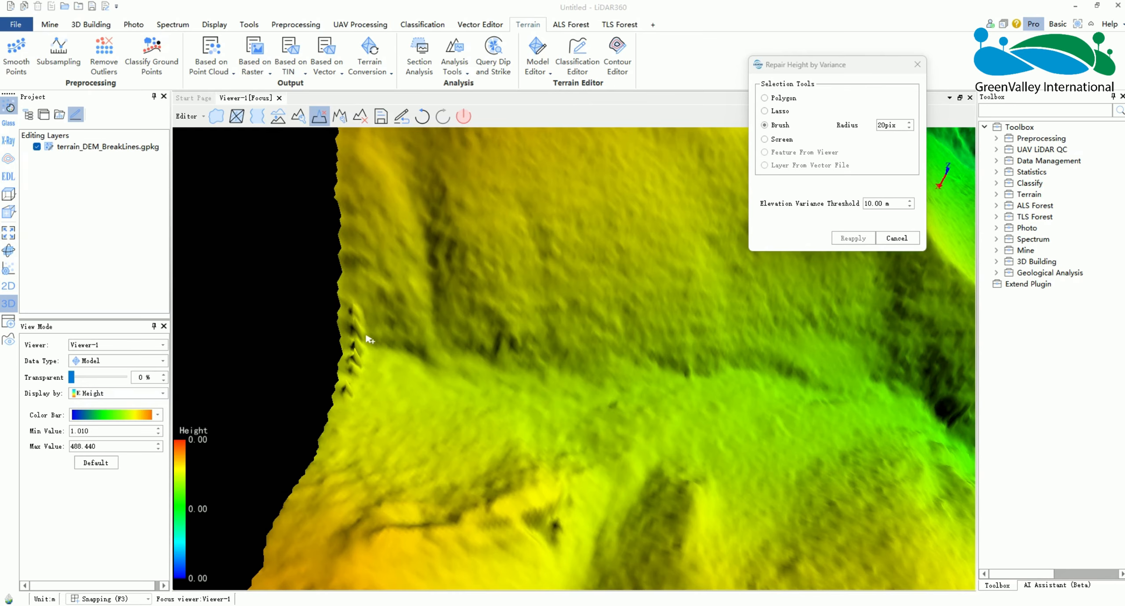
pyautogui.moveTo(350, 298)
pyautogui.mouseDown()
pyautogui.moveTo(346, 385)
pyautogui.moveTo(362, 323)
pyautogui.mouseUp()
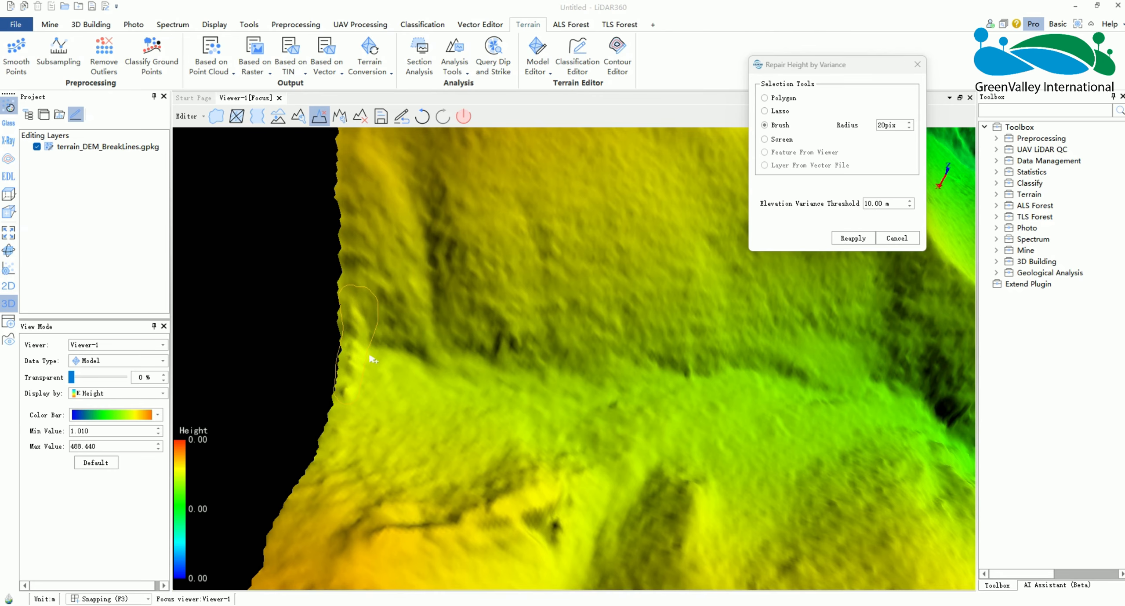
pyautogui.click(918, 64)
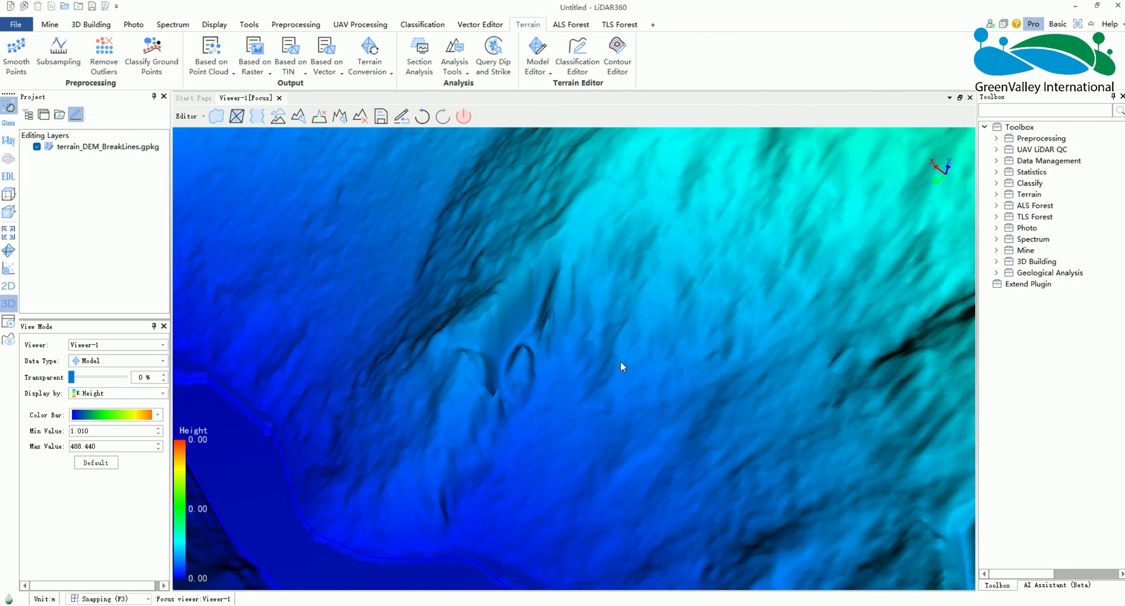
# Step: Start Repair Height with Polygon selection and outline the uneven bumps and hollows on the blue slope above the river
pyautogui.scroll(-1, 621, 361)
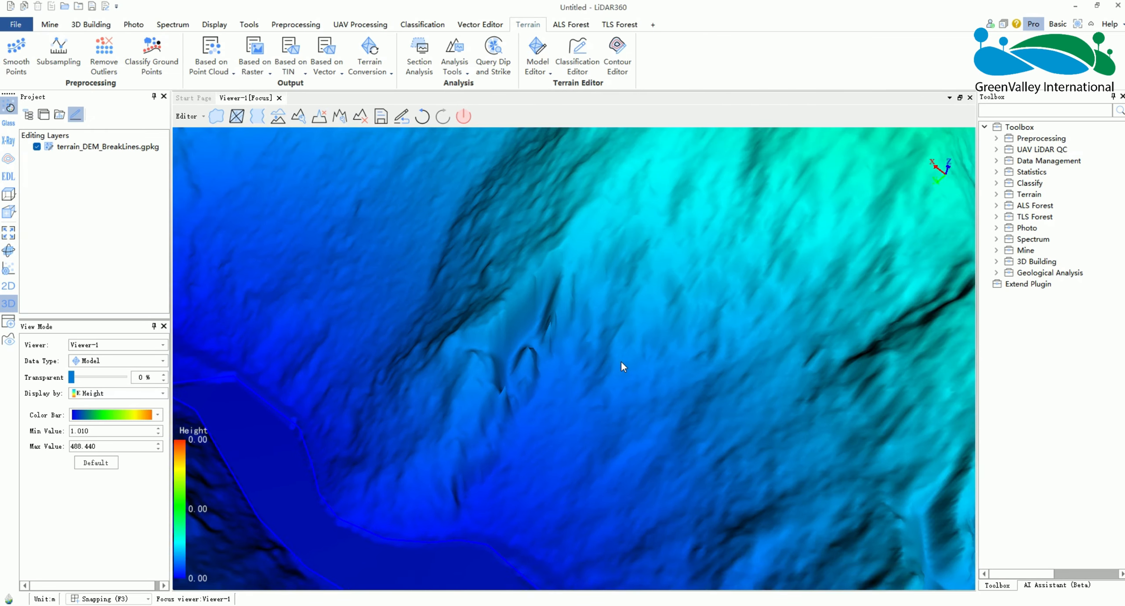
pyautogui.click(342, 119)
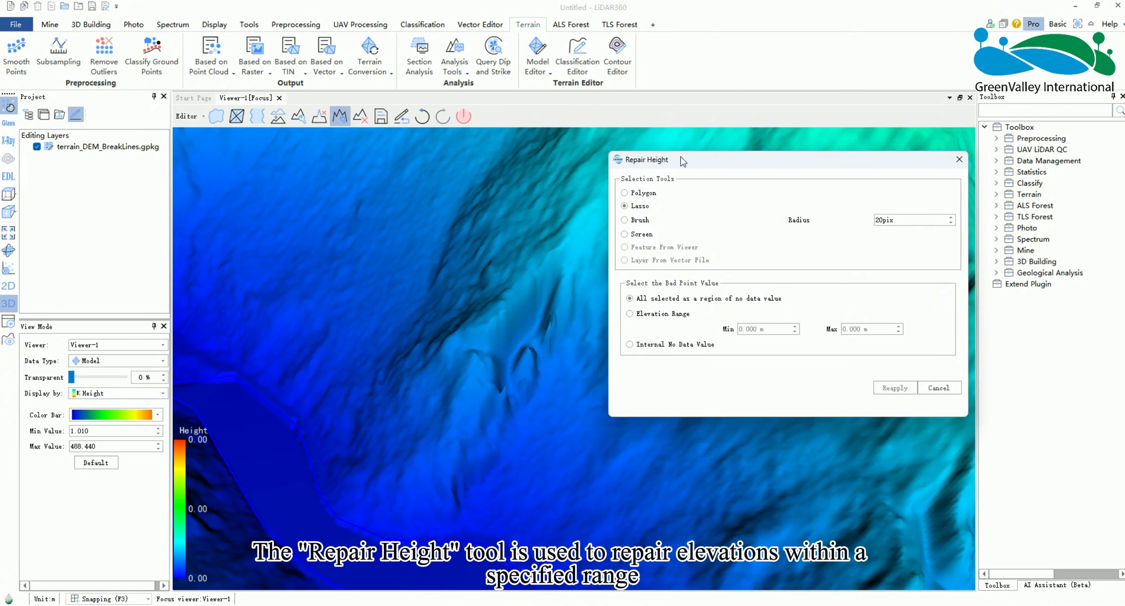
pyautogui.moveTo(704, 158); pyautogui.dragTo(779, 151)
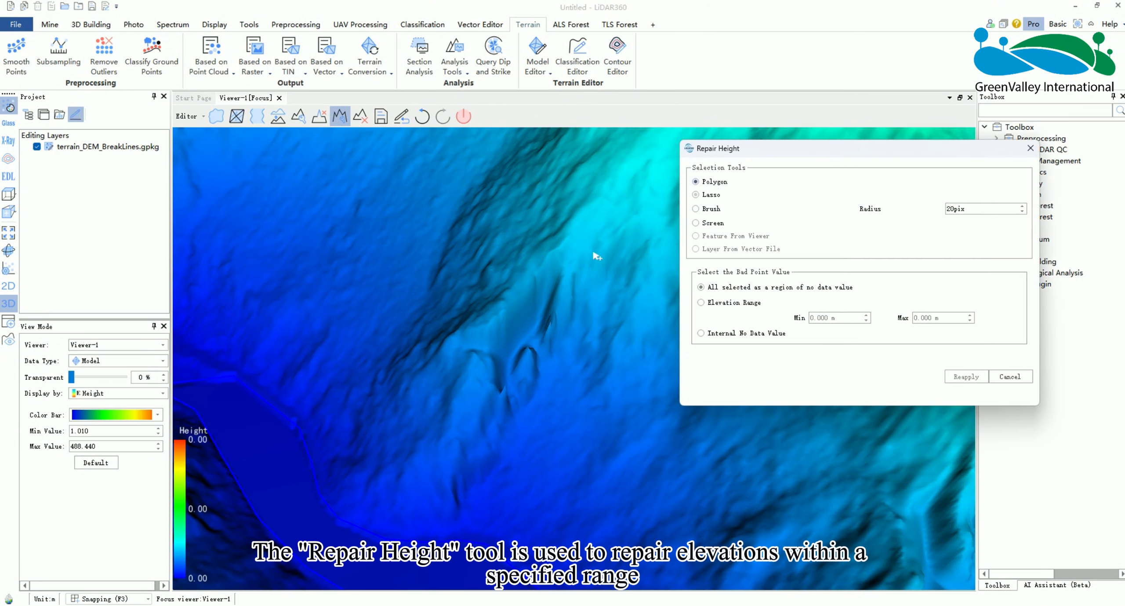
pyautogui.click(552, 269)
pyautogui.click(504, 322)
pyautogui.click(488, 451)
pyautogui.click(522, 443)
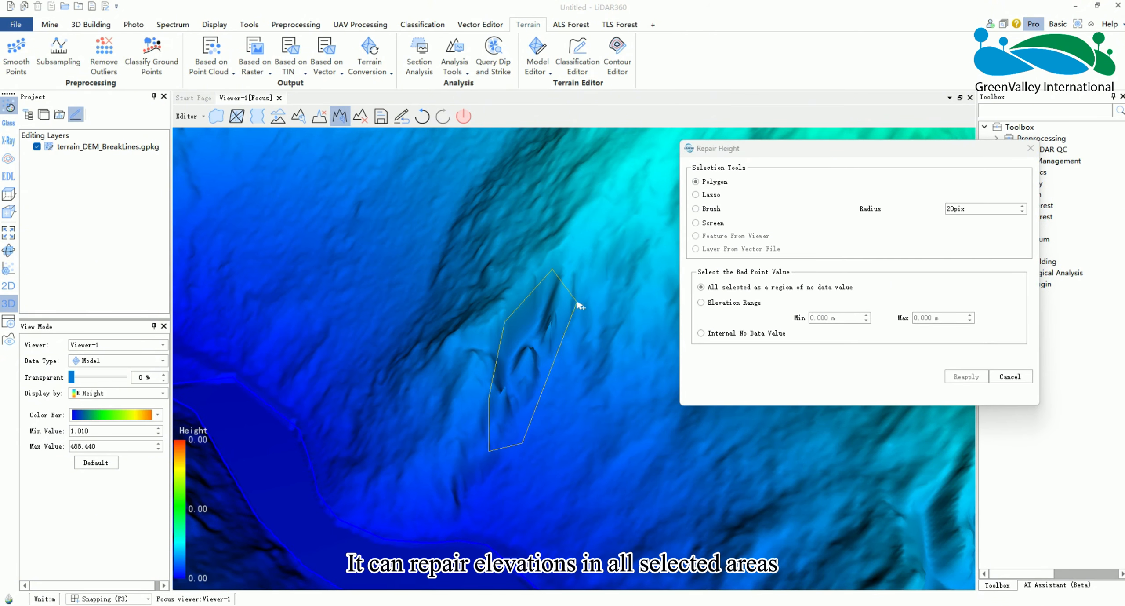
pyautogui.click(579, 306)
pyautogui.rightClick(579, 305)
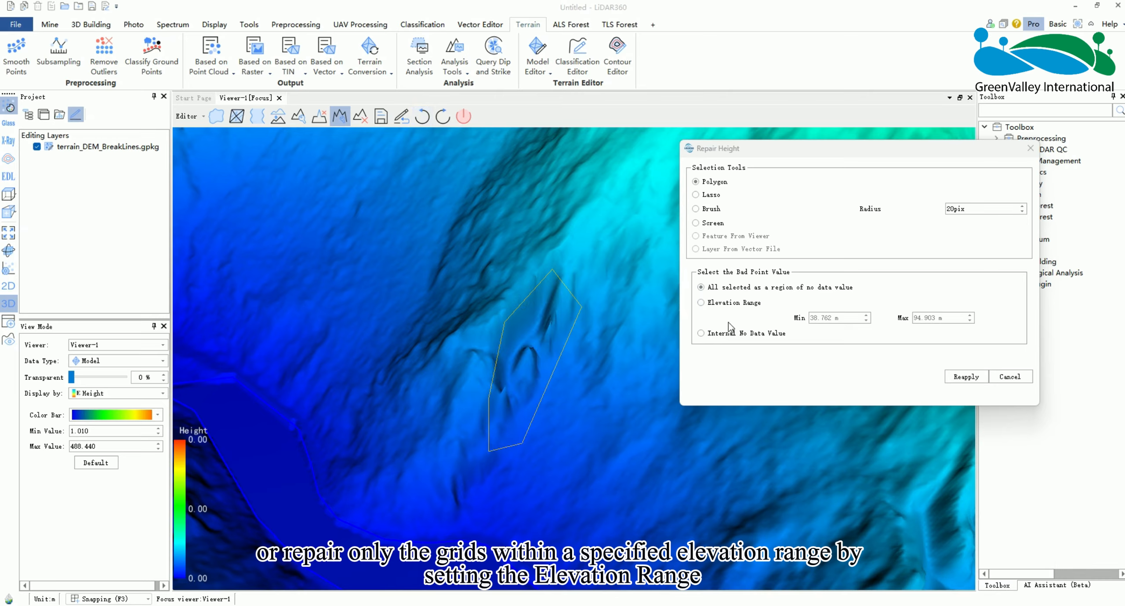
# Step: Restrict the height repair to an Elevation Range with a minimum of 60 m
pyautogui.click(700, 302)
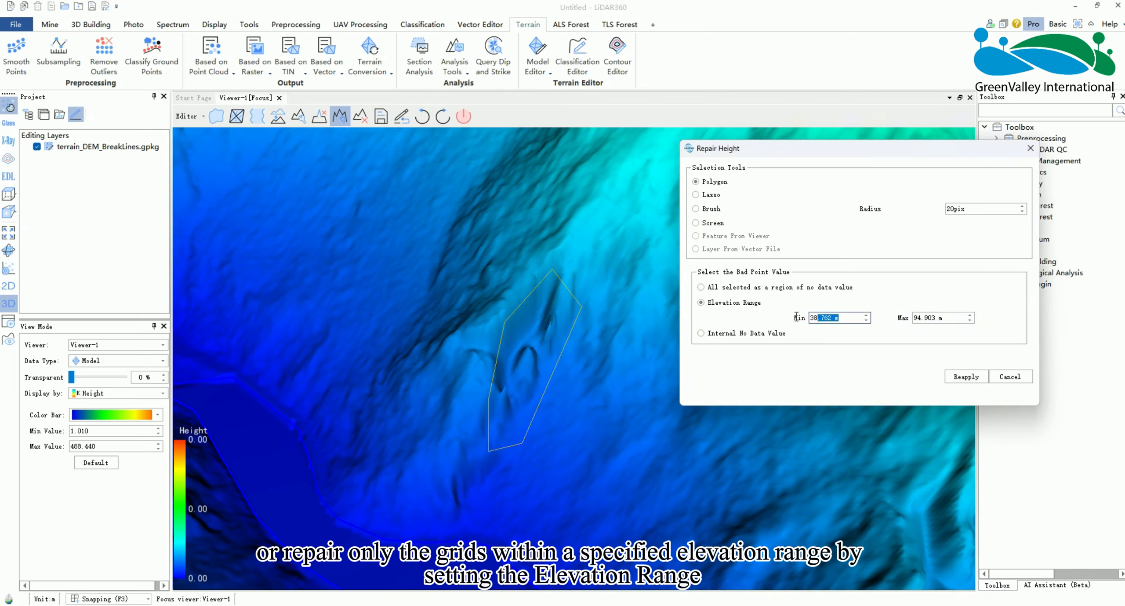
pyautogui.write('60')
pyautogui.press('Return')
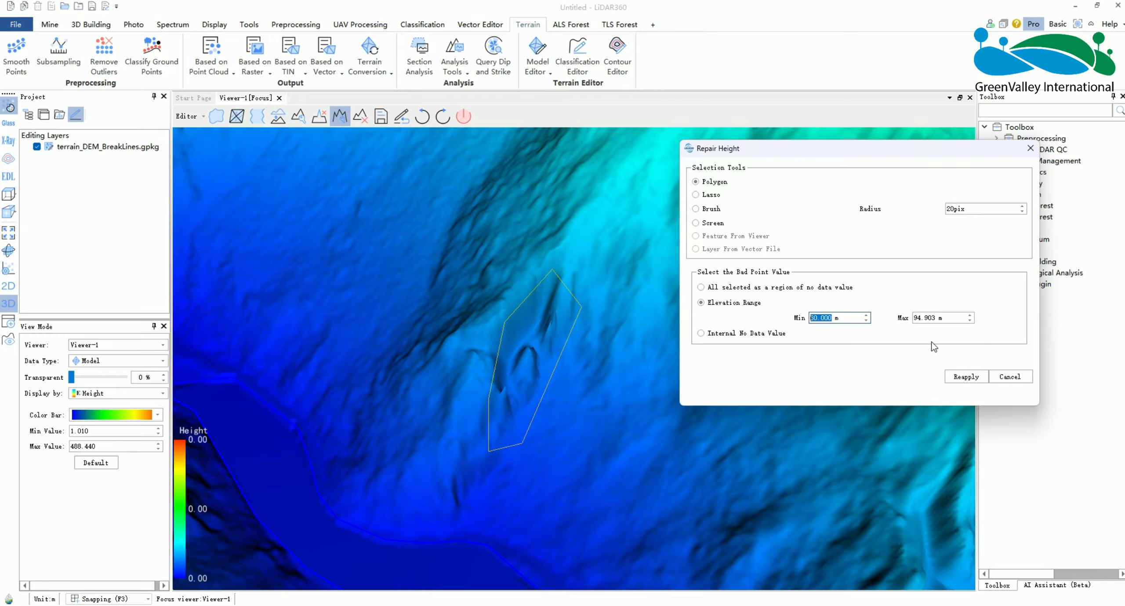
# Step: Reapply the elevation-range repair to the outlined slope, select Internal No Data Value as the bad point type, and close Repair Height
pyautogui.click(964, 377)
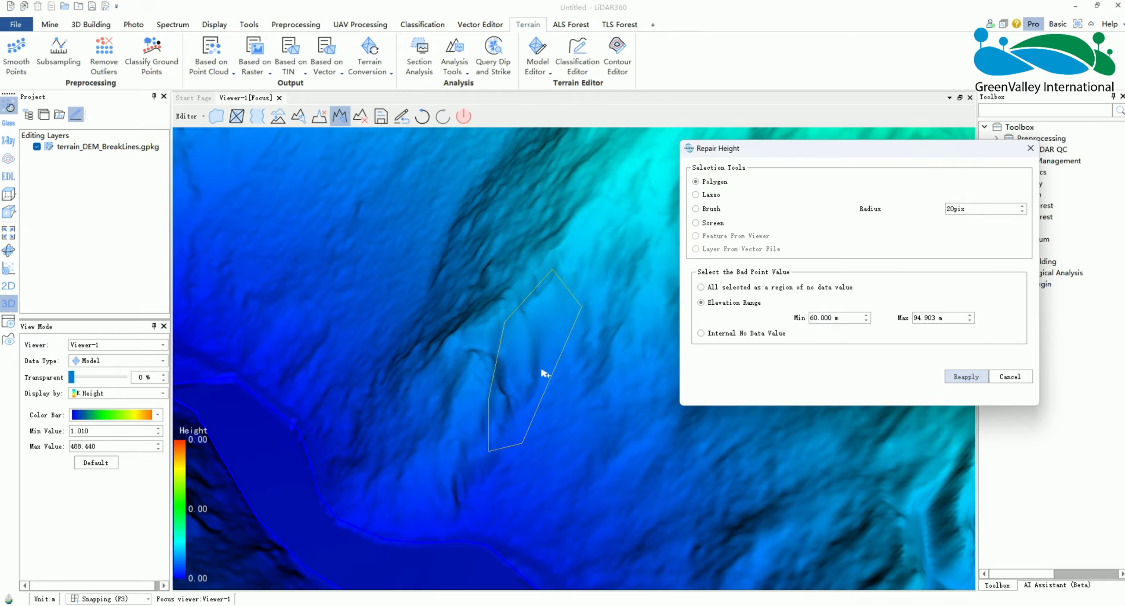
pyautogui.click(701, 333)
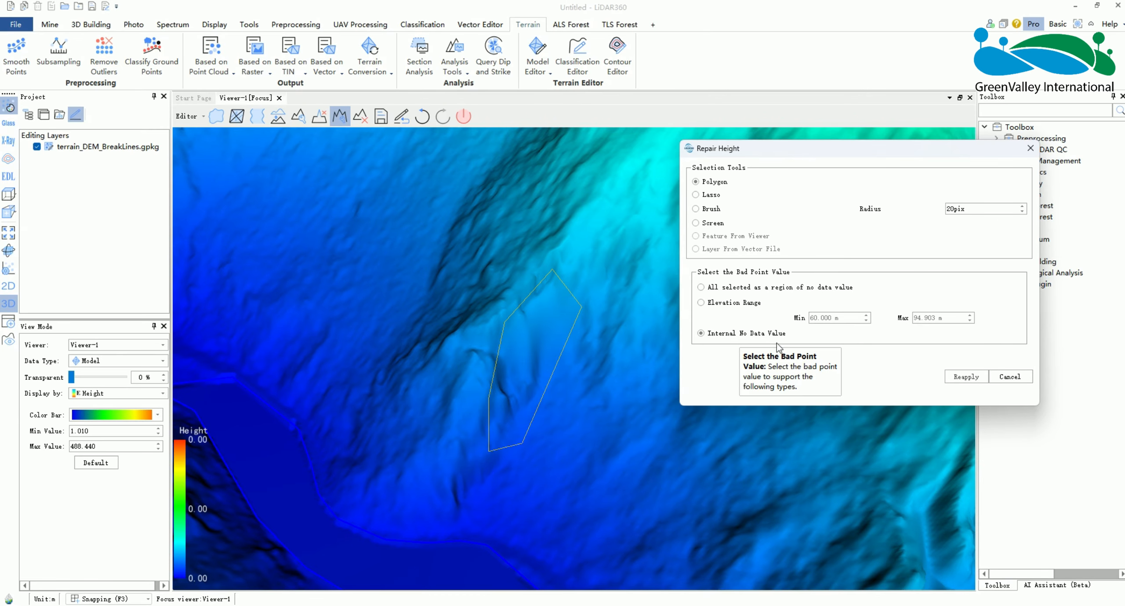
pyautogui.click(1030, 148)
# Step: Delete the heights within a small lasso area in the valley below the flat lake using Delete Height, and close the dialog
pyautogui.moveTo(822, 287); pyautogui.dragTo(737, 305)
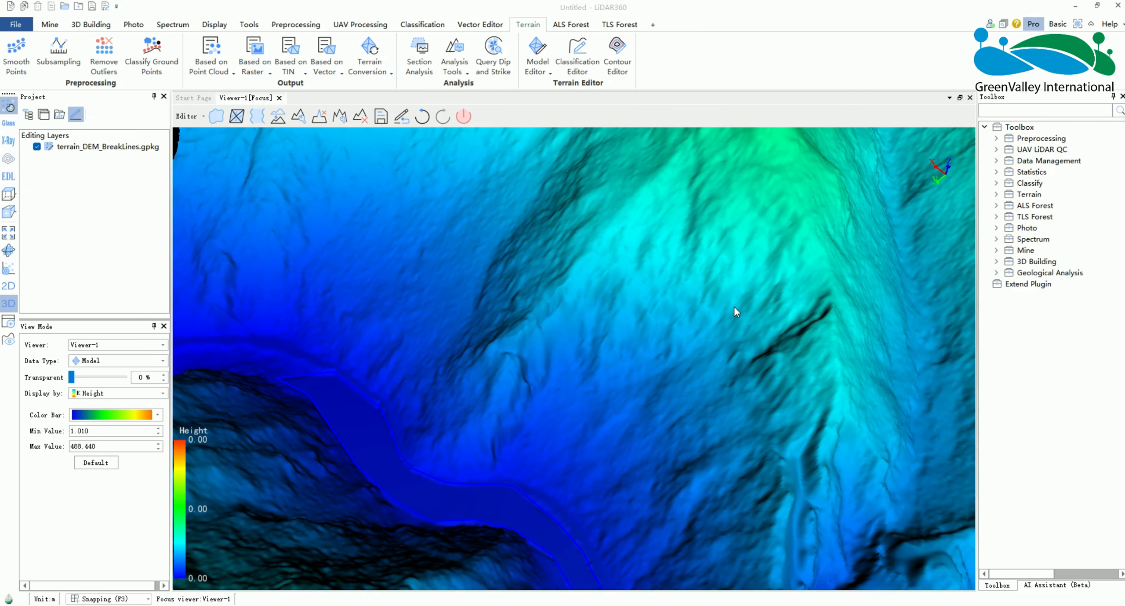
pyautogui.click(359, 116)
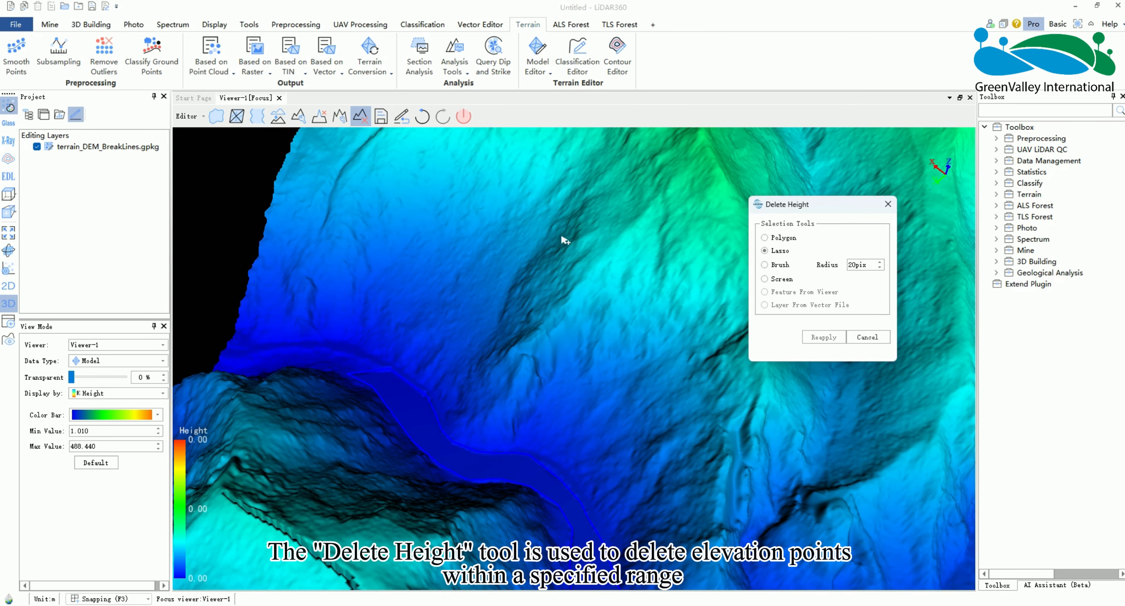
pyautogui.moveTo(564, 240); pyautogui.dragTo(531, 392)
pyautogui.moveTo(578, 465); pyautogui.dragTo(560, 414, button='middle')
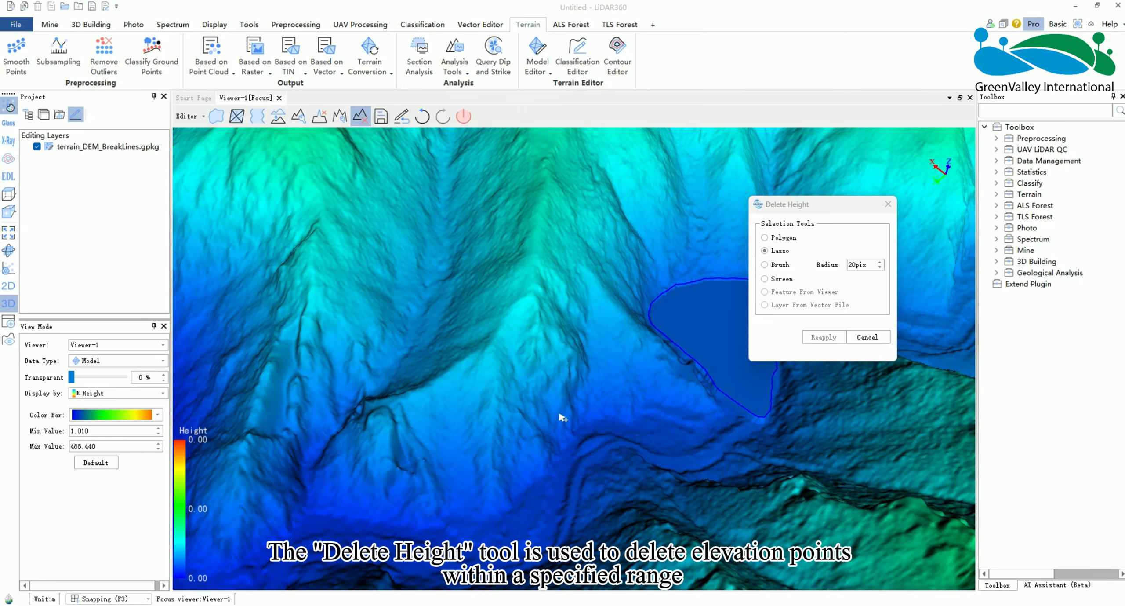
pyautogui.moveTo(649, 462); pyautogui.dragTo(534, 393, button='middle')
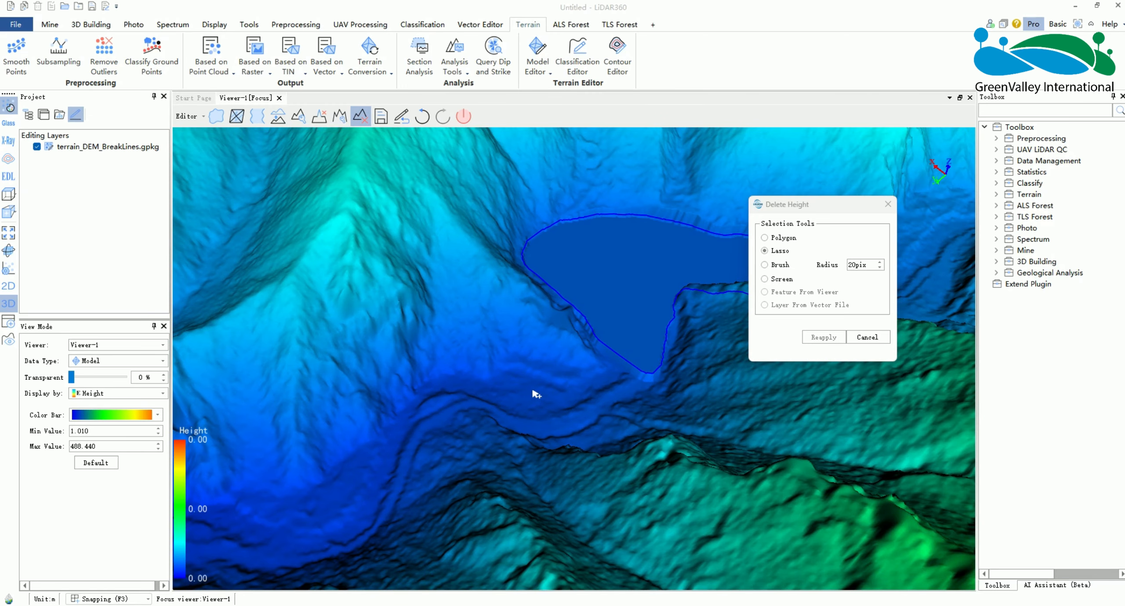
pyautogui.moveTo(534, 390)
pyautogui.mouseDown()
pyautogui.moveTo(549, 415)
pyautogui.moveTo(508, 383)
pyautogui.mouseUp()
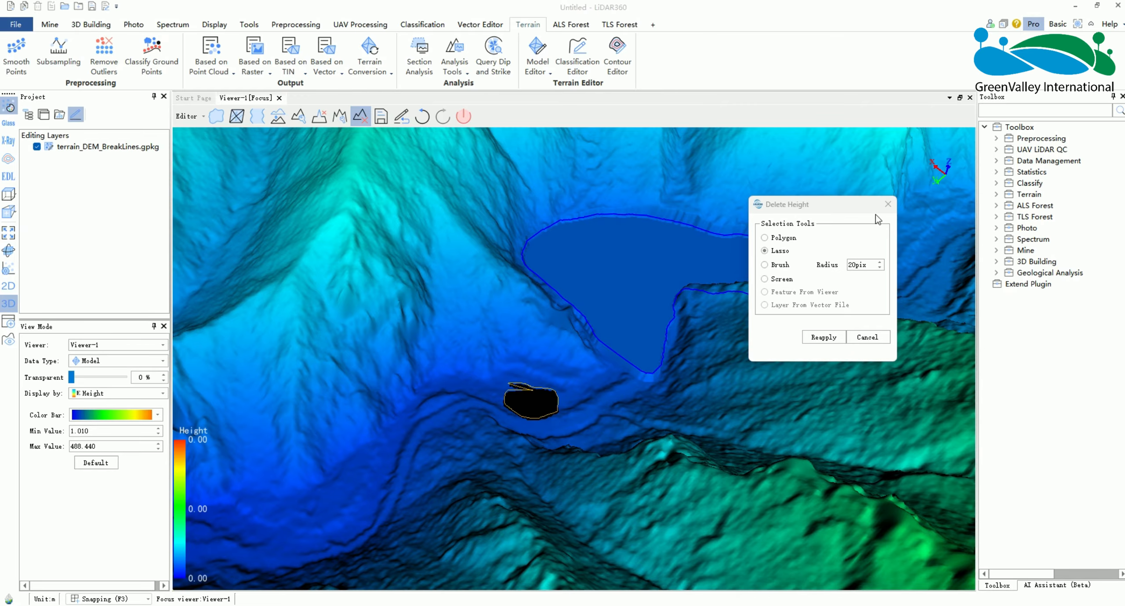
pyautogui.click(887, 204)
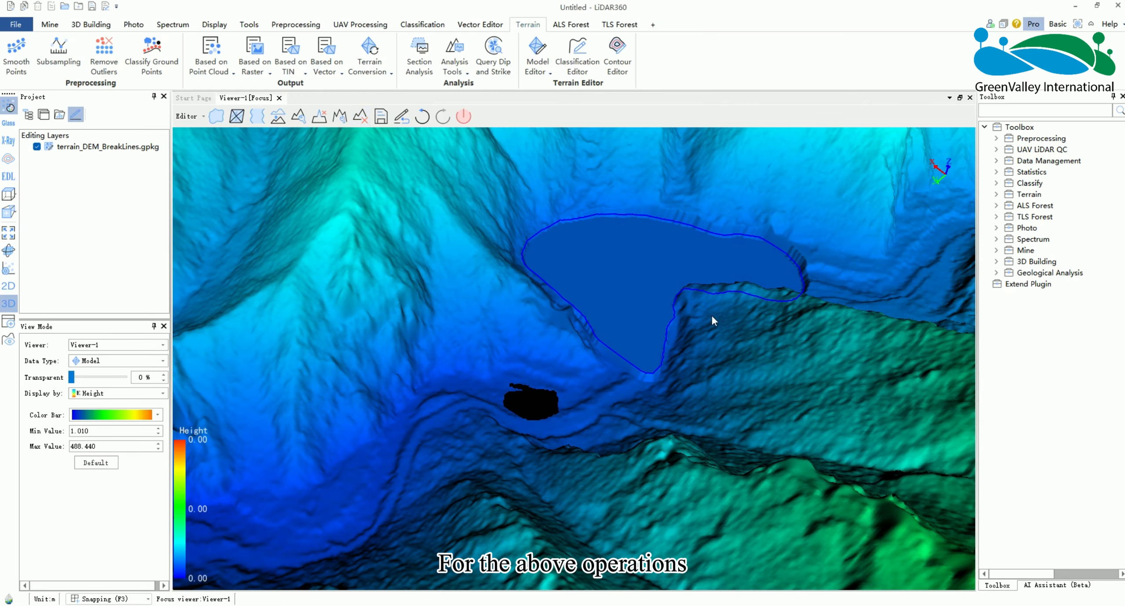
# Step: Undo the height deletion below the lake, then redo it and undo it once more
pyautogui.click(424, 119)
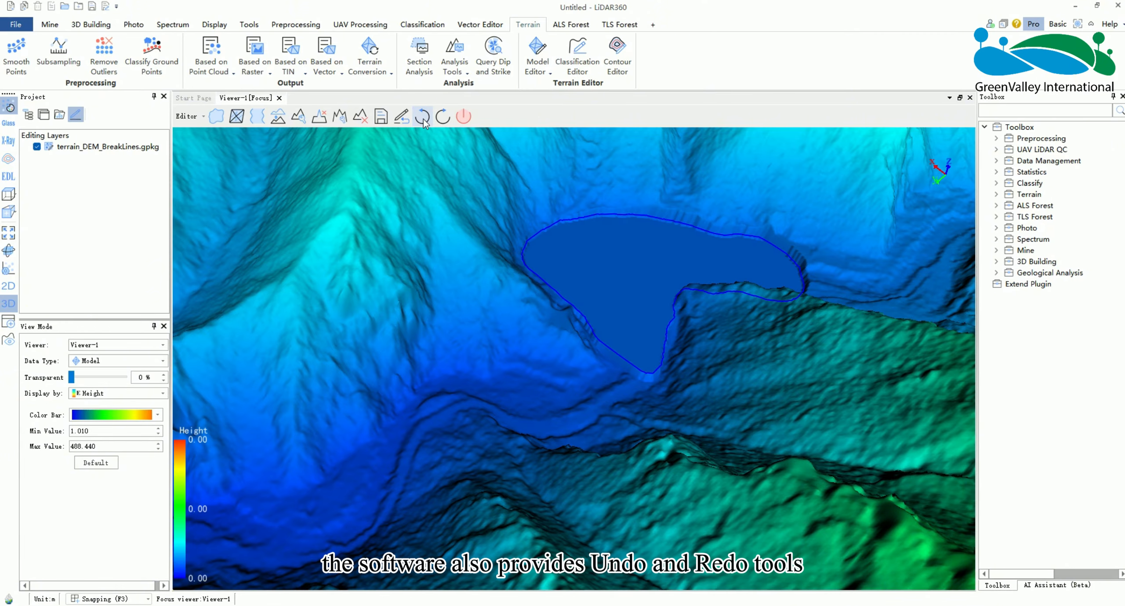
pyautogui.scroll(-3, 520, 285)
pyautogui.moveTo(520, 285); pyautogui.dragTo(563, 386)
pyautogui.scroll(-2, 563, 387)
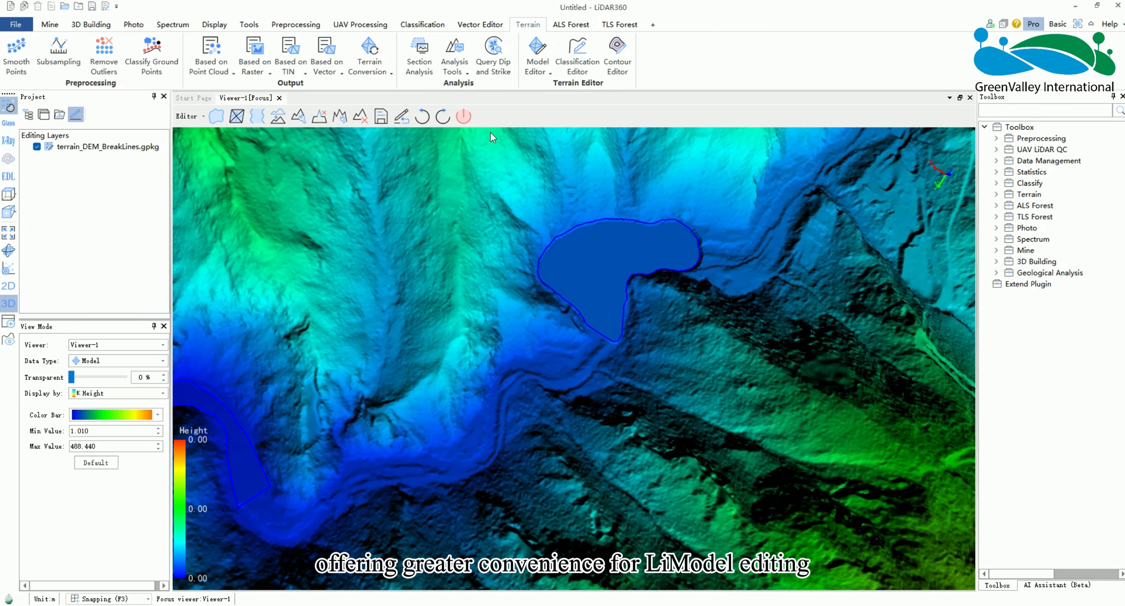
pyautogui.click(443, 117)
pyautogui.click(423, 117)
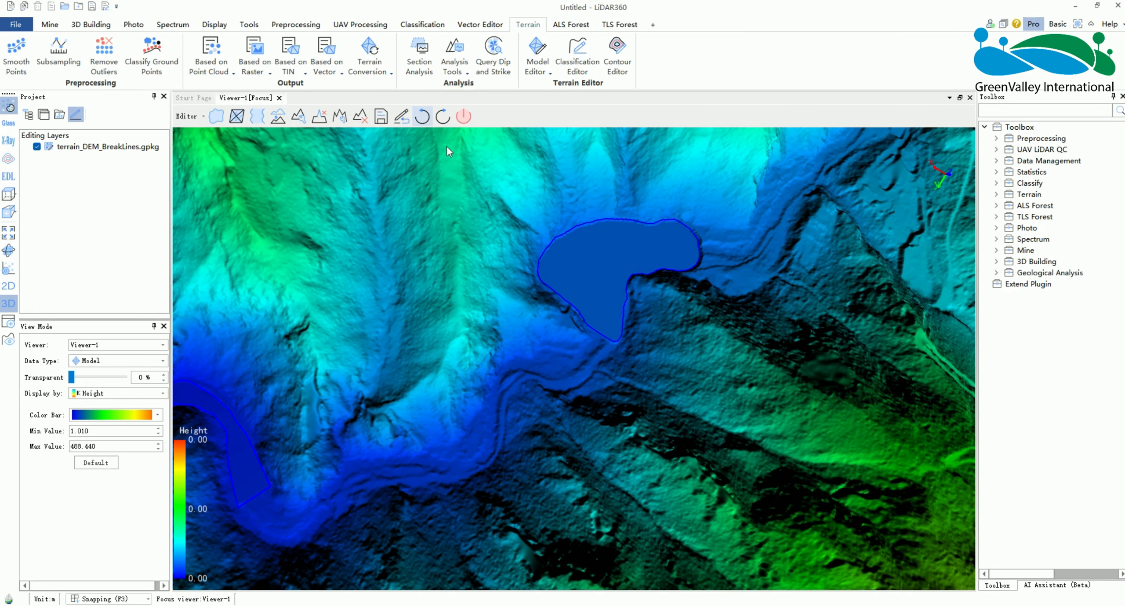
# Step: Save the editing results to the terrain_DEM LiModel
pyautogui.scroll(-5, 559, 257)
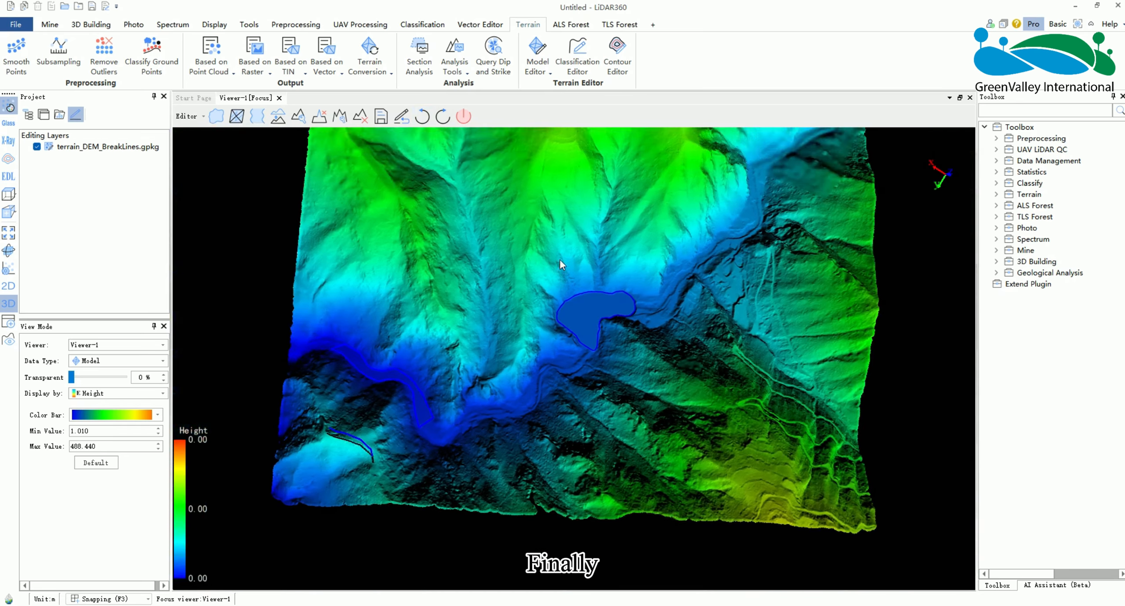
pyautogui.moveTo(560, 259); pyautogui.dragTo(543, 321, button='middle')
pyautogui.moveTo(583, 354); pyautogui.dragTo(573, 343, button='middle')
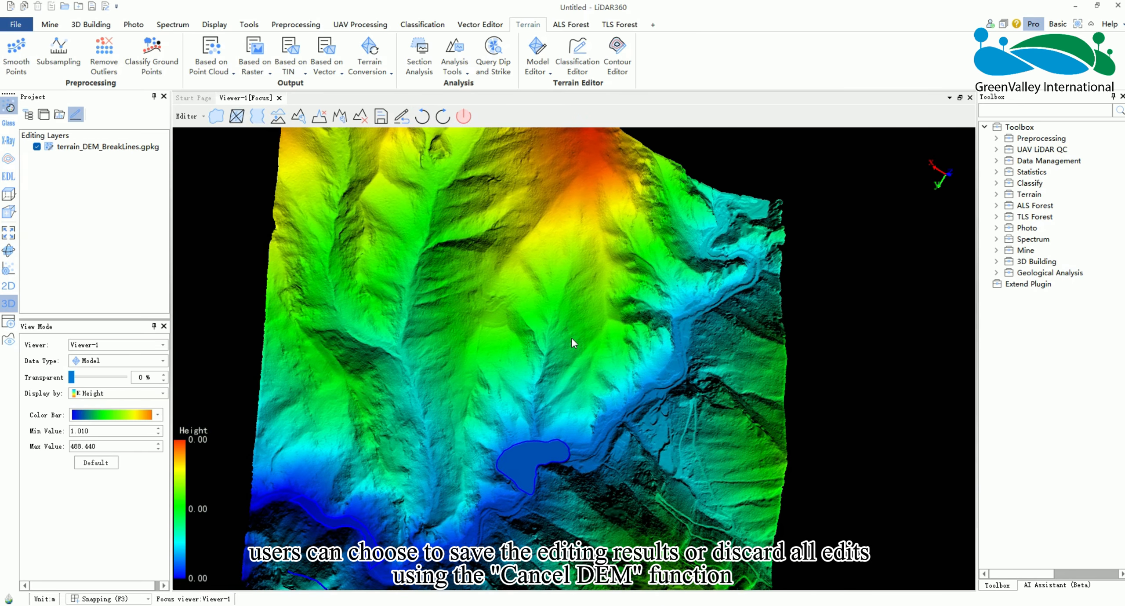
pyautogui.click(380, 117)
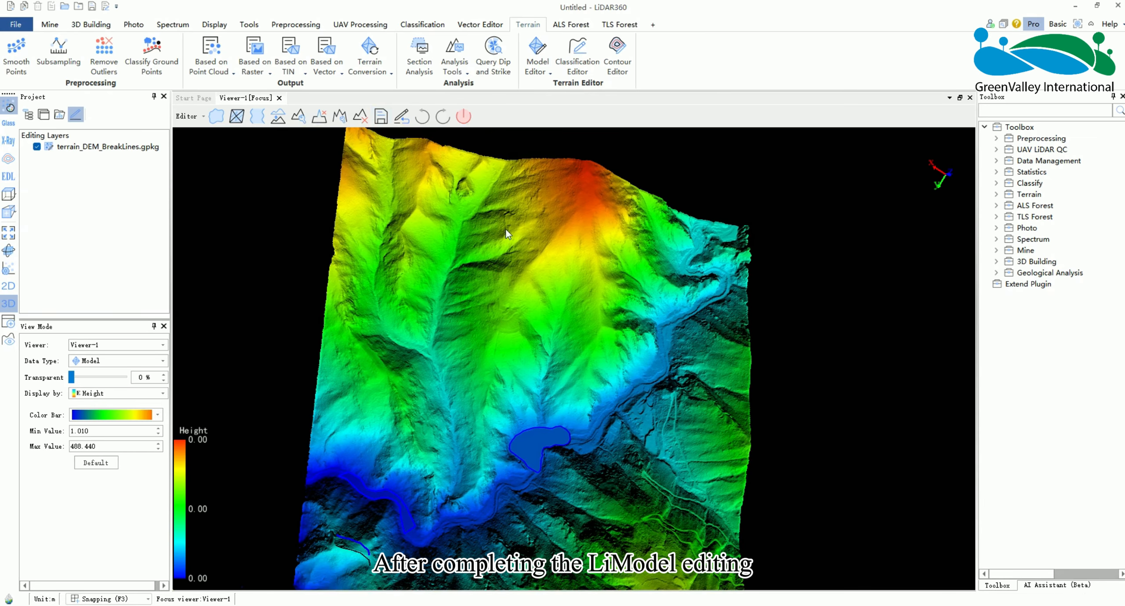
# Step: Exit the LiModel Editor without saving the terrain_DEM_BreakLines.gpkg breakline file
pyautogui.click(465, 118)
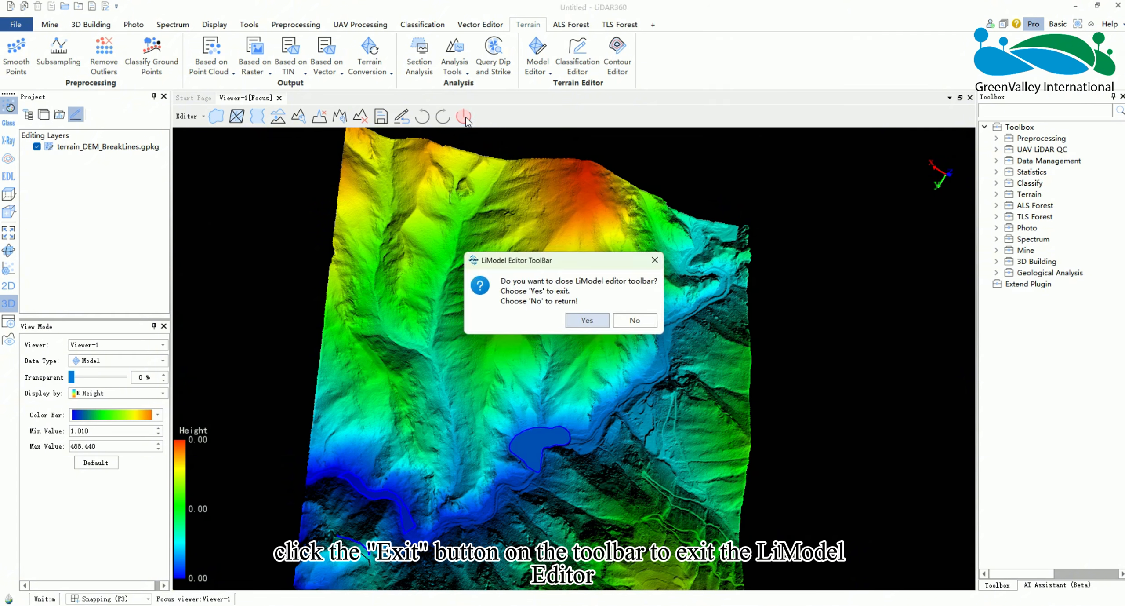
pyautogui.click(592, 319)
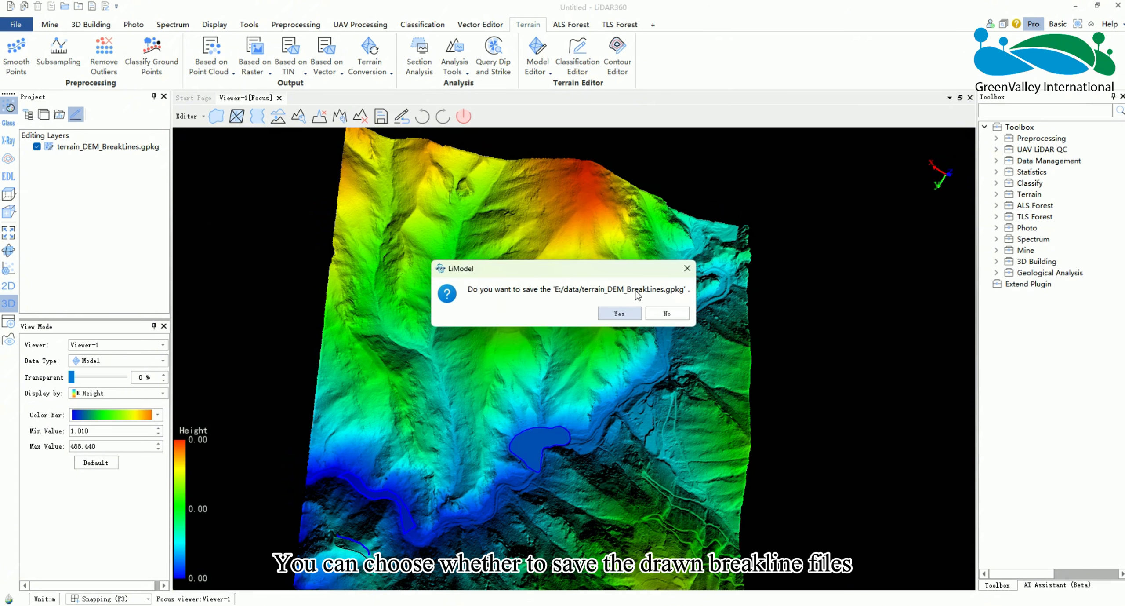
pyautogui.click(667, 313)
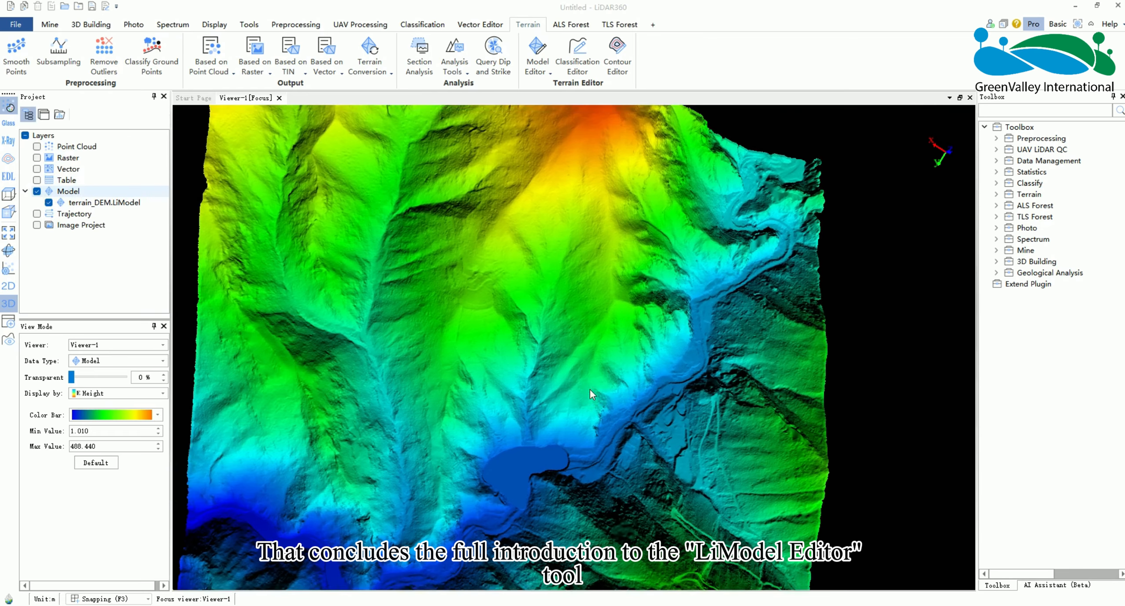
pyautogui.moveTo(590, 388)
pyautogui.mouseDown()
pyautogui.moveTo(641, 394)
pyautogui.moveTo(638, 339)
pyautogui.moveTo(485, 226)
pyautogui.moveTo(572, 221)
pyautogui.mouseUp()
pyautogui.scroll(3, 548, 257)
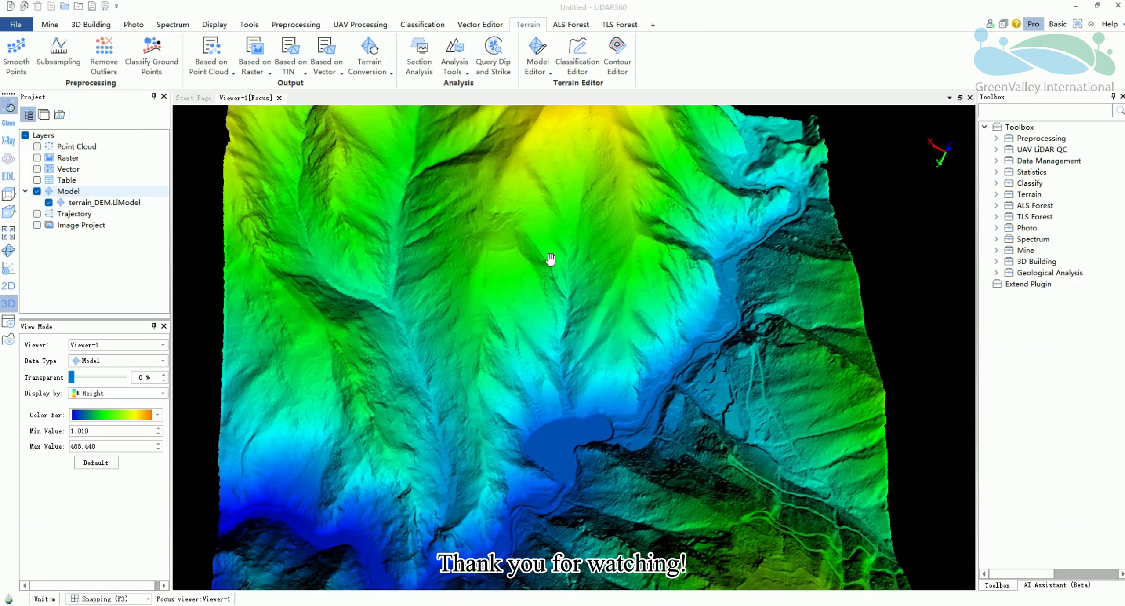